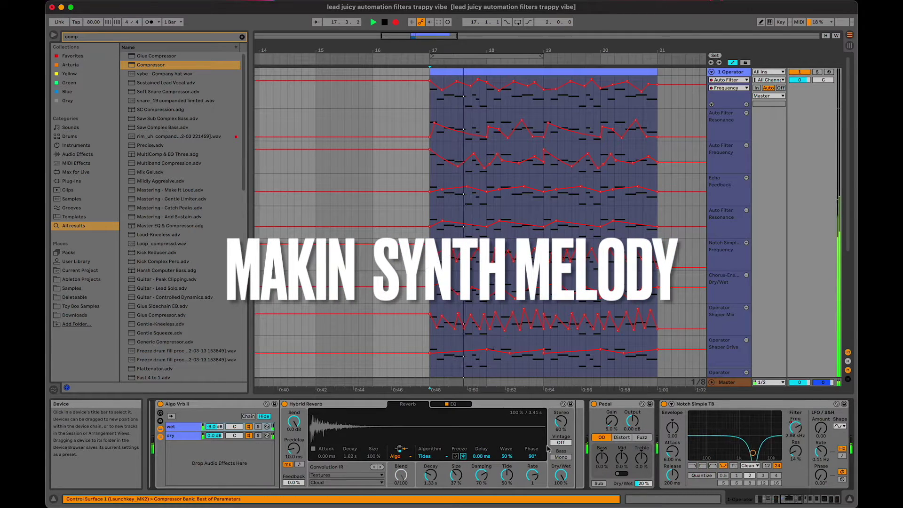
{"action": "scroll", "coordinate": [548, 449], "scroll_direction": "left", "scroll_amount": 10}
{"action": "key", "text": "a"}
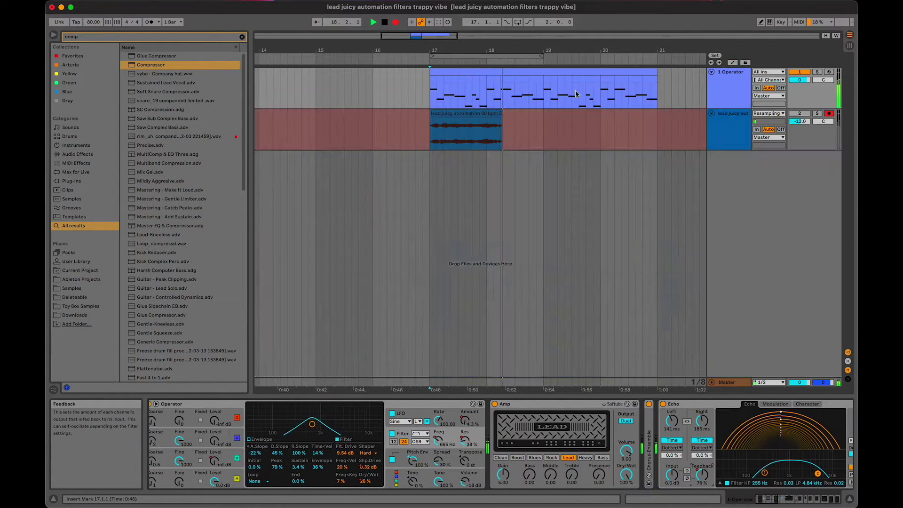
{"action": "key", "text": "a"}
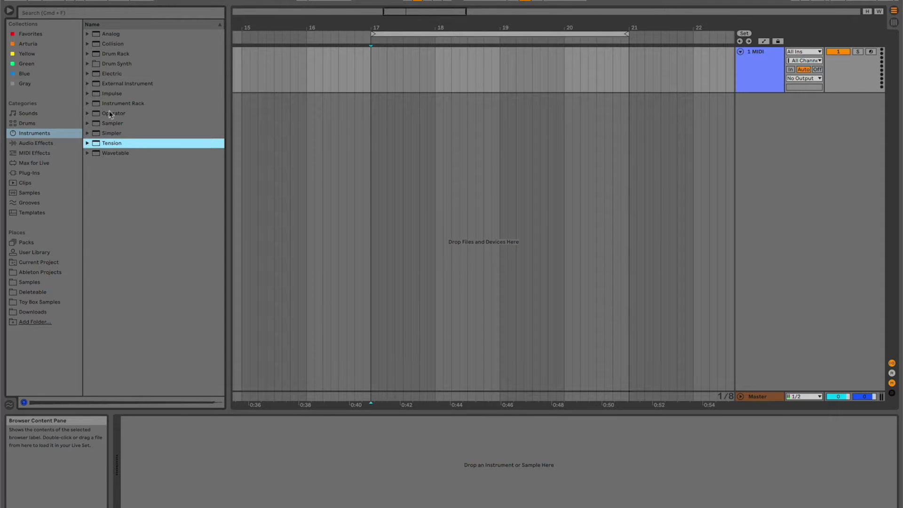
Step: Load Operator onto the MIDI track and create a one-bar MIDI clip starting at bar 17
{"action": "double_click", "coordinate": [110, 113]}
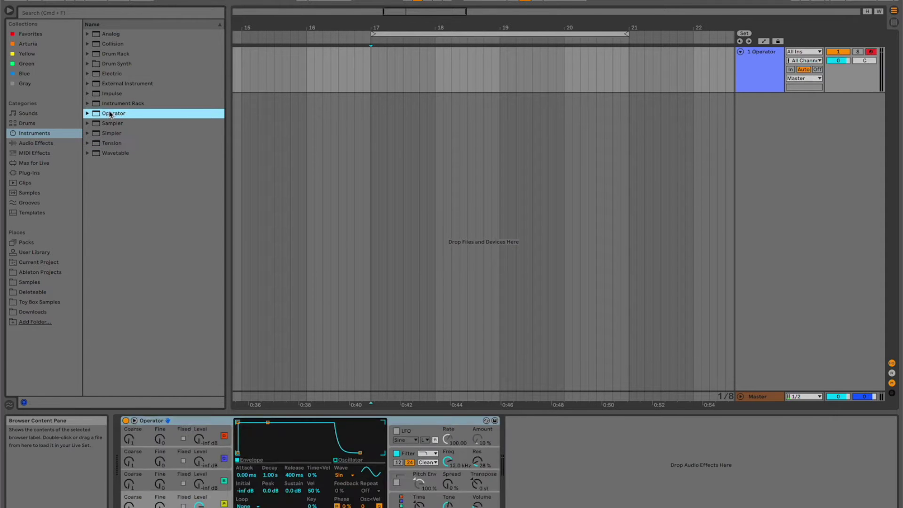
{"action": "double_click", "coordinate": [398, 82]}
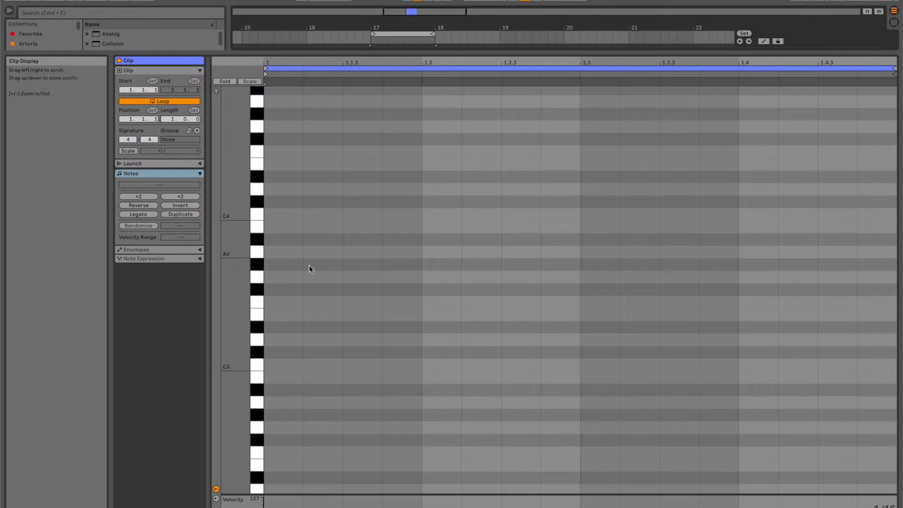
Step: Add an A#3 note at the start of the clip, lengthen it slightly past an eighth note and audition it
{"action": "double_click", "coordinate": [273, 241]}
{"action": "key", "text": "shift+Right"}
{"action": "key", "text": "space"}
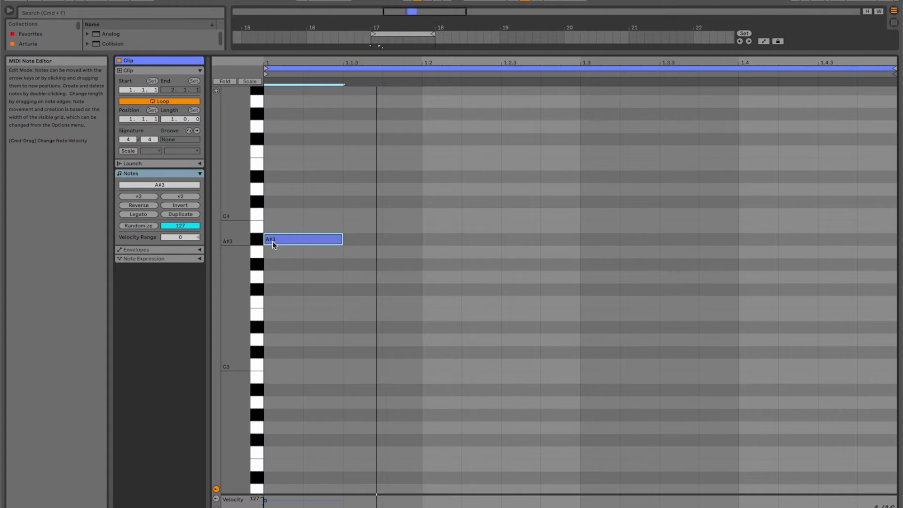
{"action": "key", "text": "space"}
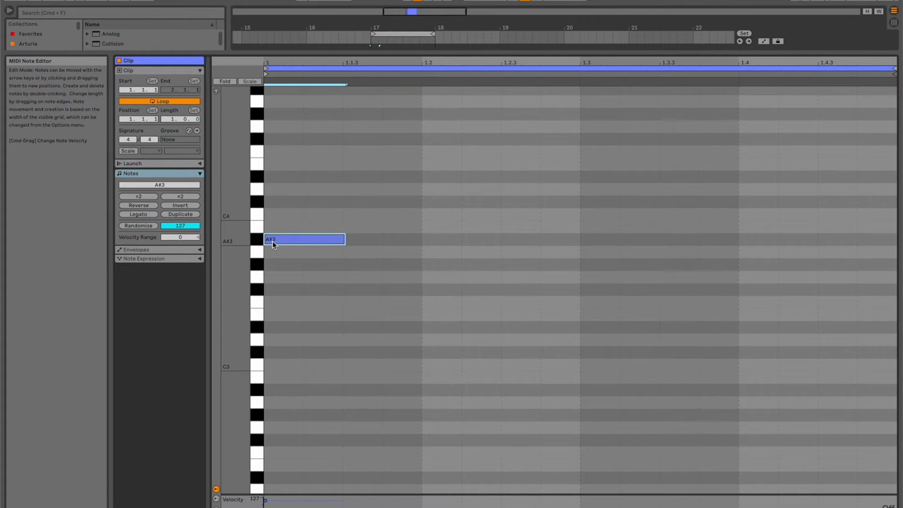
Step: Duplicate the A#3 note directly after itself and lower the copy to D#3
{"action": "key", "text": "super+d"}
{"action": "key", "text": "Down"}
{"action": "key", "text": "Down"}
{"action": "key", "text": "Down"}
{"action": "key", "text": "Down"}
{"action": "key", "text": "Down"}
{"action": "key", "text": "Down"}
{"action": "key", "text": "Down"}
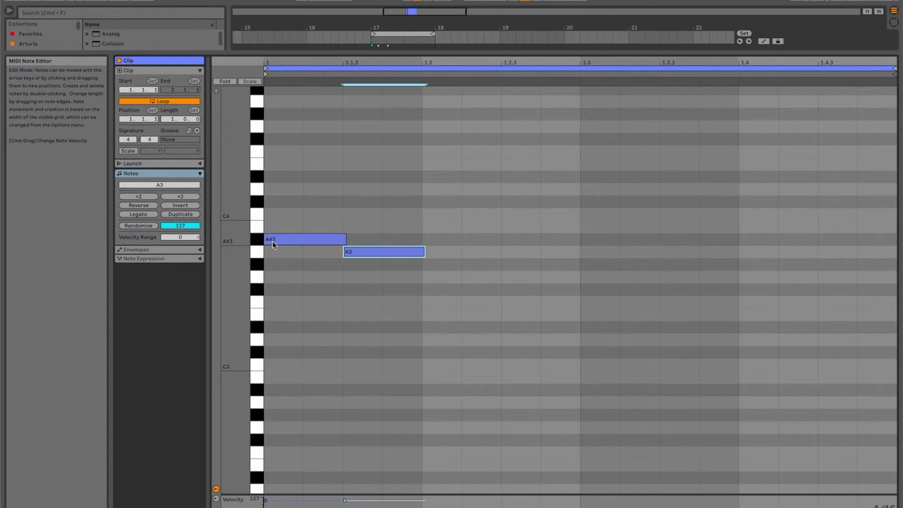
Step: Duplicate the D#3 note and raise the copy to F#3, then duplicate that note and lower it one semitone
{"action": "key", "text": "super+d"}
{"action": "key", "text": "Up"}
{"action": "key", "text": "Up"}
{"action": "key", "text": "Up"}
{"action": "key", "text": "super+d"}
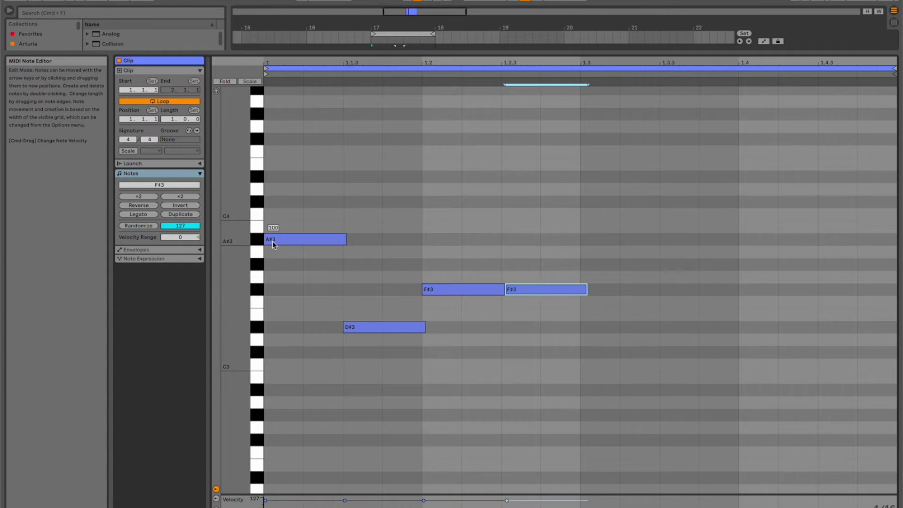
{"action": "key", "text": "Down"}
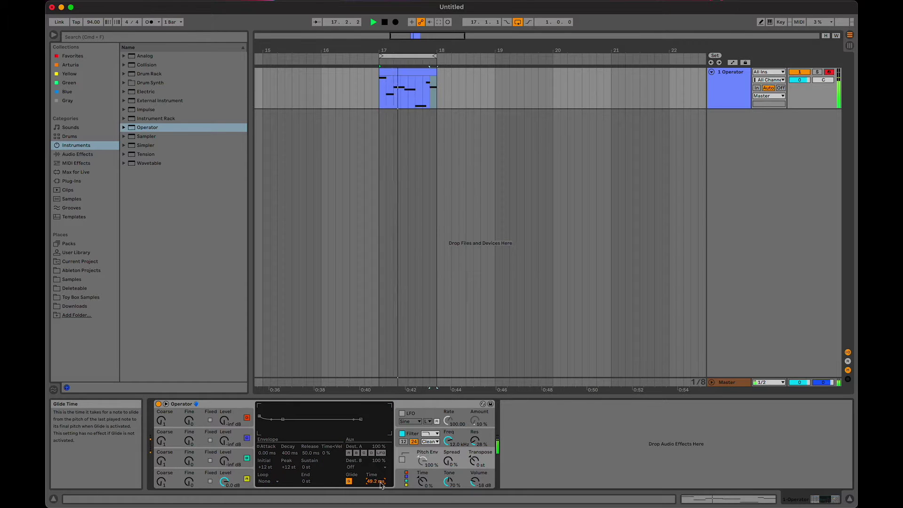
Step: Enable Operator's glide with a time of about 48.3 ms and audition the clip
{"action": "left_click", "coordinate": [349, 481]}
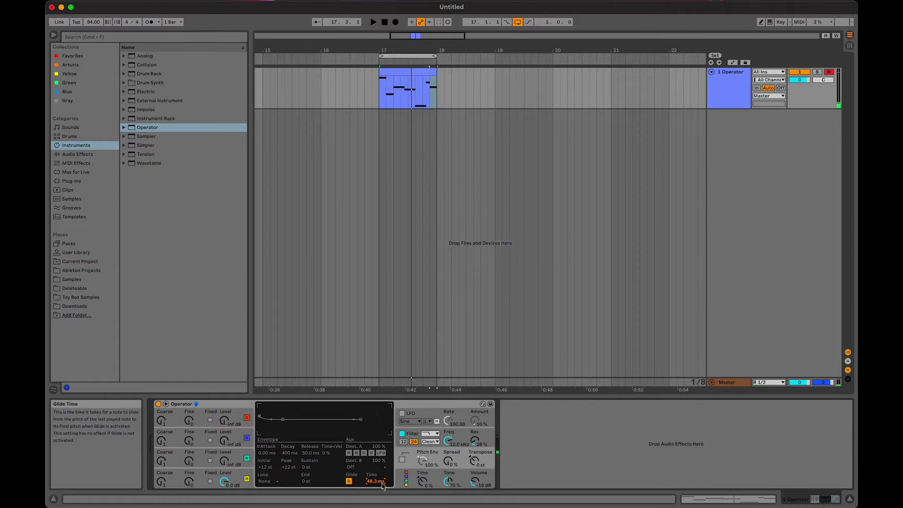
{"action": "key", "text": "space"}
{"action": "key", "text": "space"}
Step: Set oscillator A's phase to 18 % while the clip plays
{"action": "left_click", "coordinate": [169, 480]}
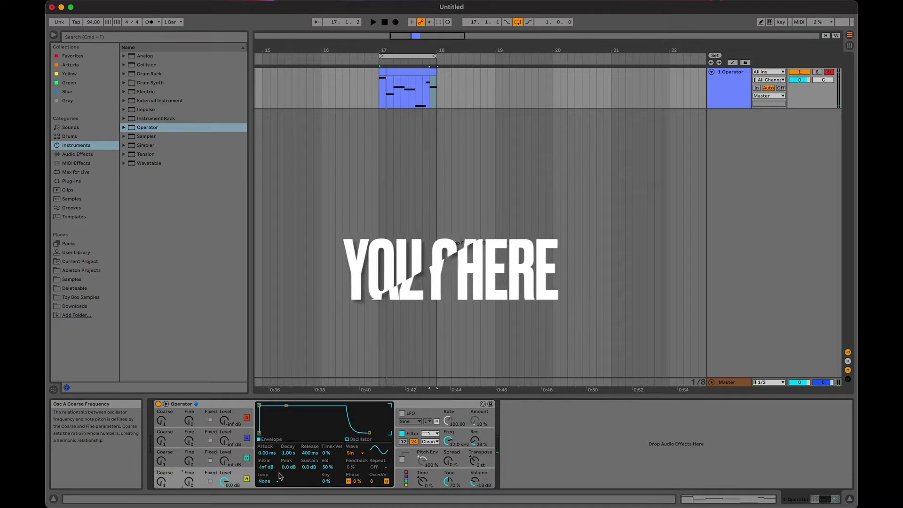
{"action": "key", "text": "space"}
{"action": "left_click", "coordinate": [358, 482]}
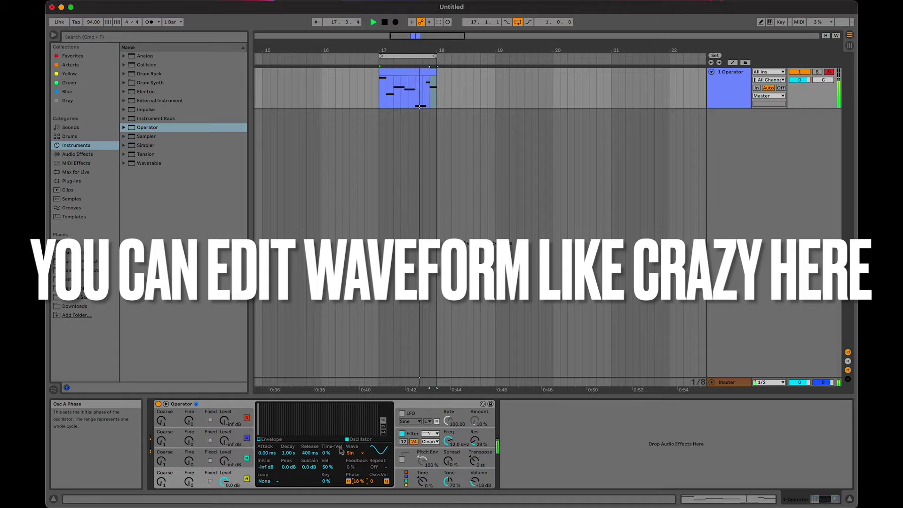
Step: Draw several low partials at varied amplitudes in oscillator A's waveform editor while listening to the clip
{"action": "left_click", "coordinate": [261, 416]}
{"action": "left_click", "coordinate": [268, 423]}
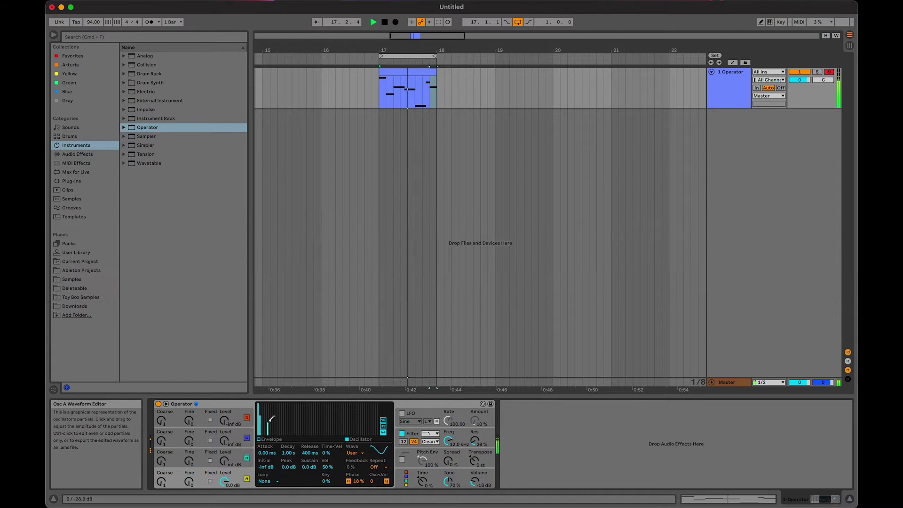
{"action": "left_click", "coordinate": [275, 430]}
{"action": "left_click", "coordinate": [264, 423]}
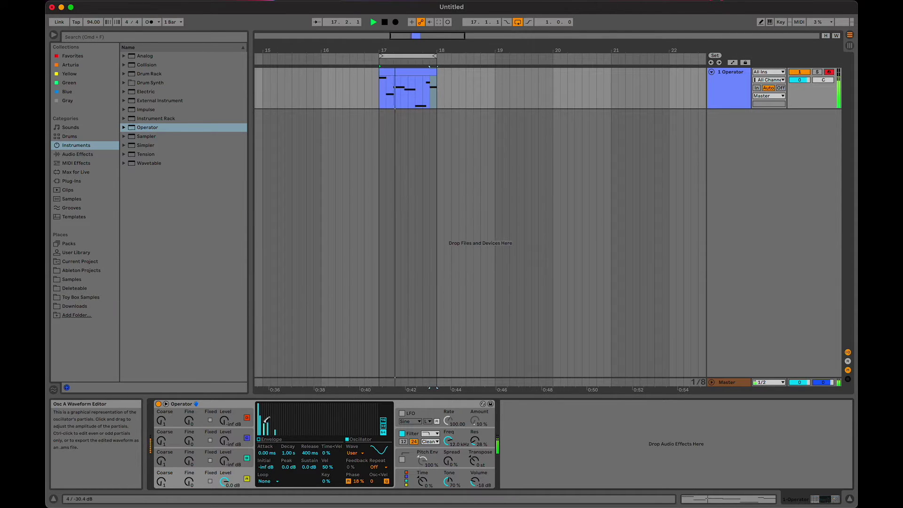
{"action": "key", "text": "space"}
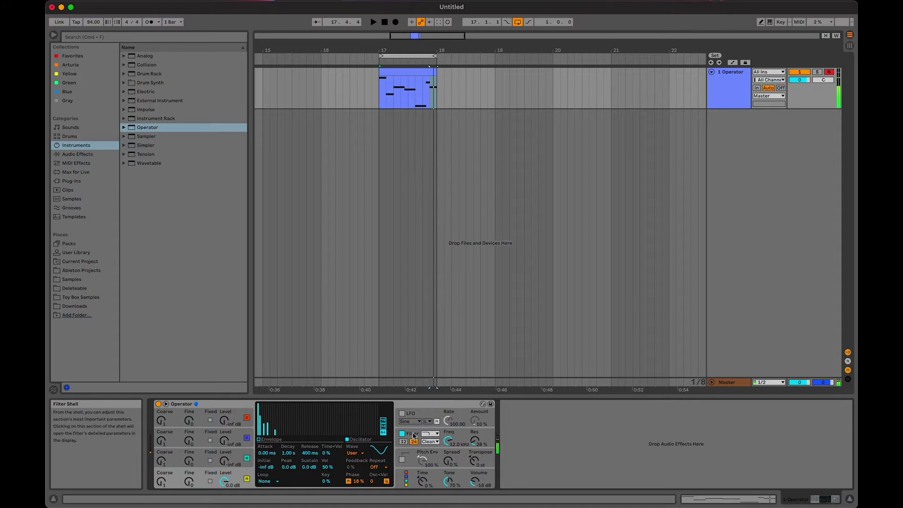
Step: Open Operator's filter settings and set its shaper type to Soft
{"action": "left_click", "coordinate": [413, 436]}
{"action": "left_click", "coordinate": [383, 453]}
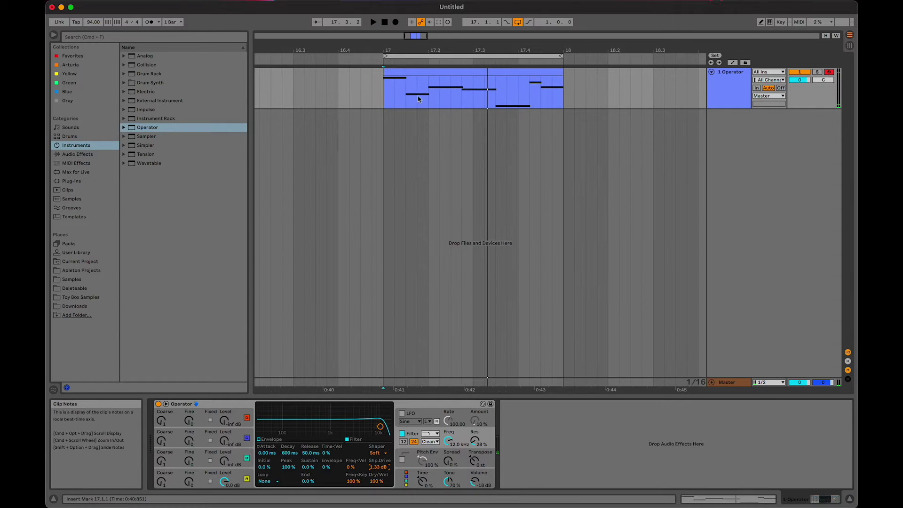
Step: Automate Operator's filter frequency falling across the clip to 30 Hz at its end, and audition it
{"action": "key", "text": "a"}
{"action": "left_click", "coordinate": [404, 84]}
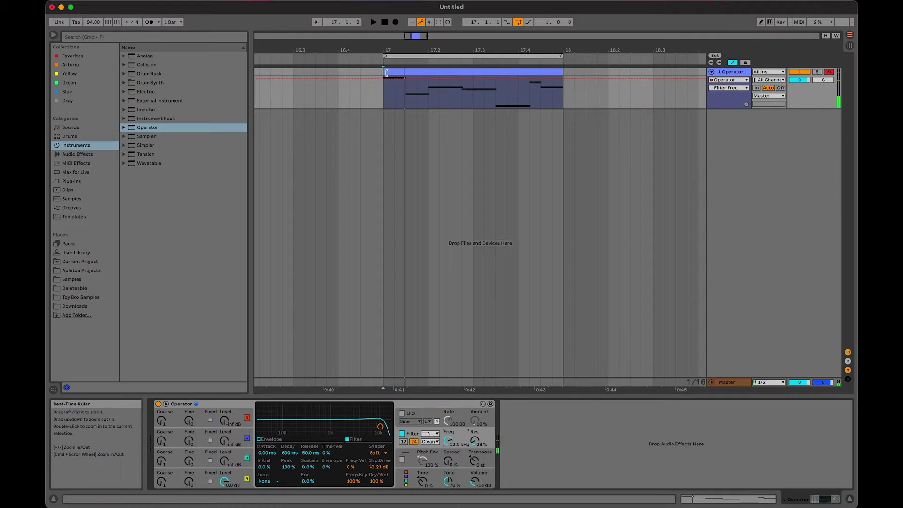
{"action": "left_click_drag", "start_coordinate": [564, 84], "coordinate": [563, 107]}
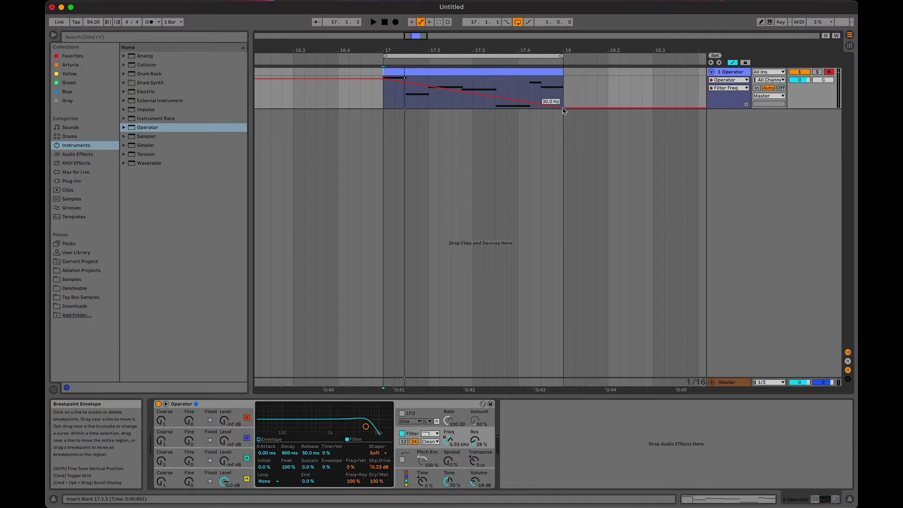
{"action": "key", "text": "space"}
Step: Give Operator's Filter Freq, Shaper Drive and Filter Res separate automation lanes and play back the result
{"action": "left_click", "coordinate": [747, 106]}
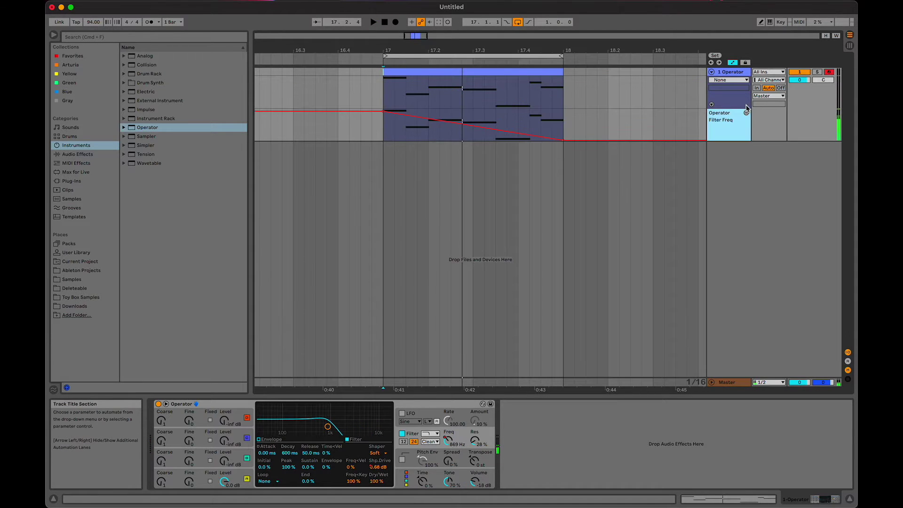
{"action": "left_click", "coordinate": [382, 467]}
{"action": "left_click", "coordinate": [746, 106]}
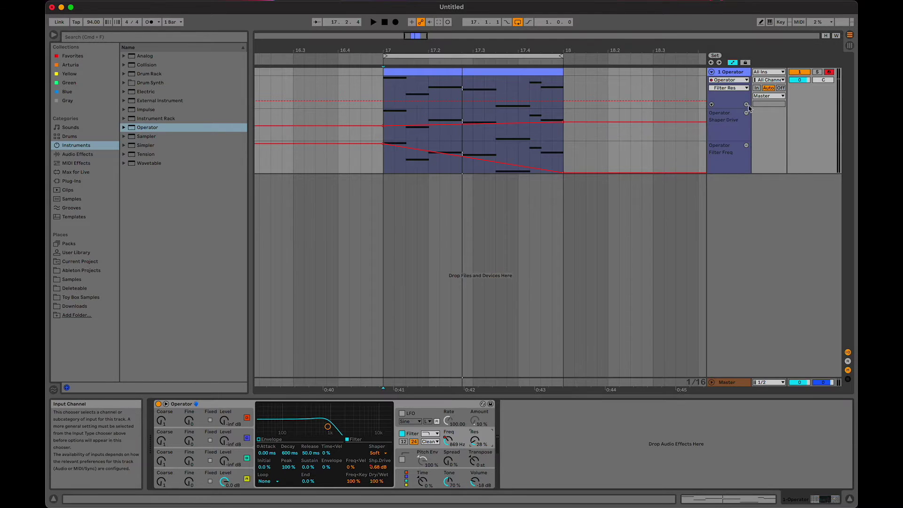
{"action": "left_click", "coordinate": [746, 105]}
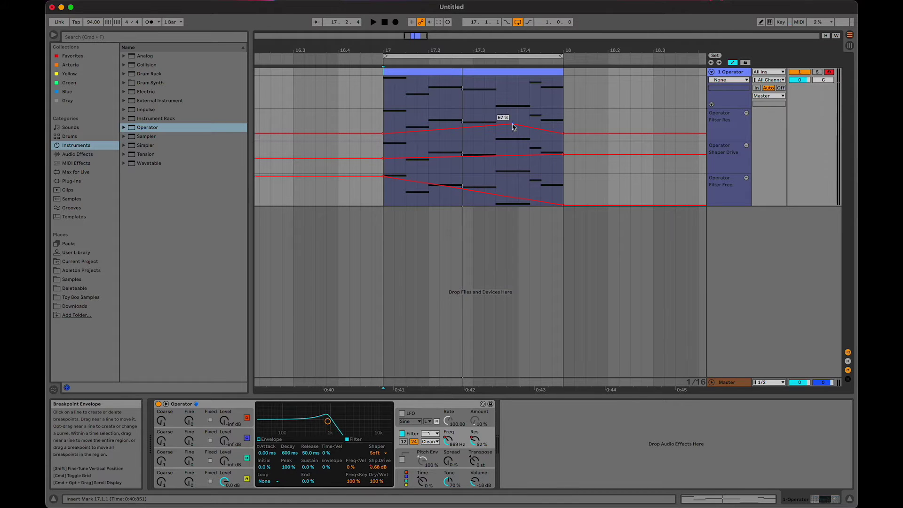
{"action": "key", "text": "space"}
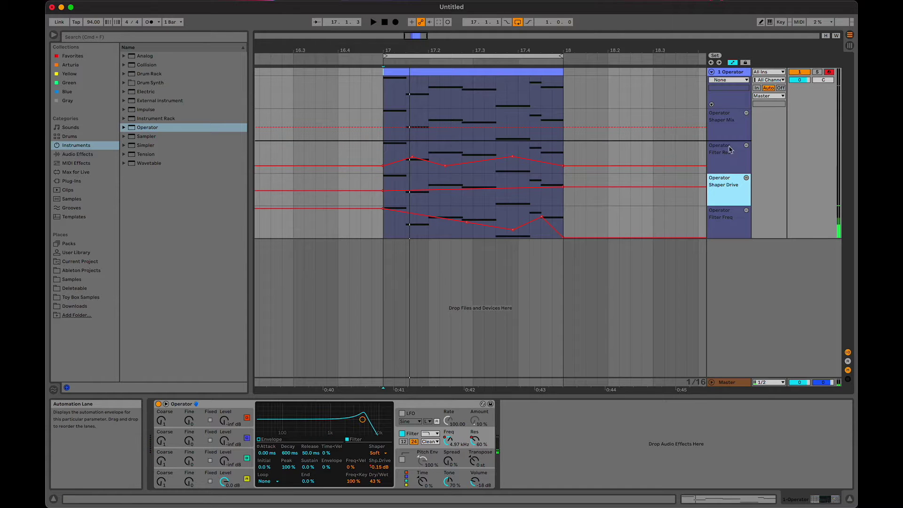
Step: Move the Shaper Drive lane above the Filter Res lane and draw Shaper Mix automation falling gently across the clip
{"action": "left_click_drag", "start_coordinate": [730, 150], "coordinate": [730, 150]}
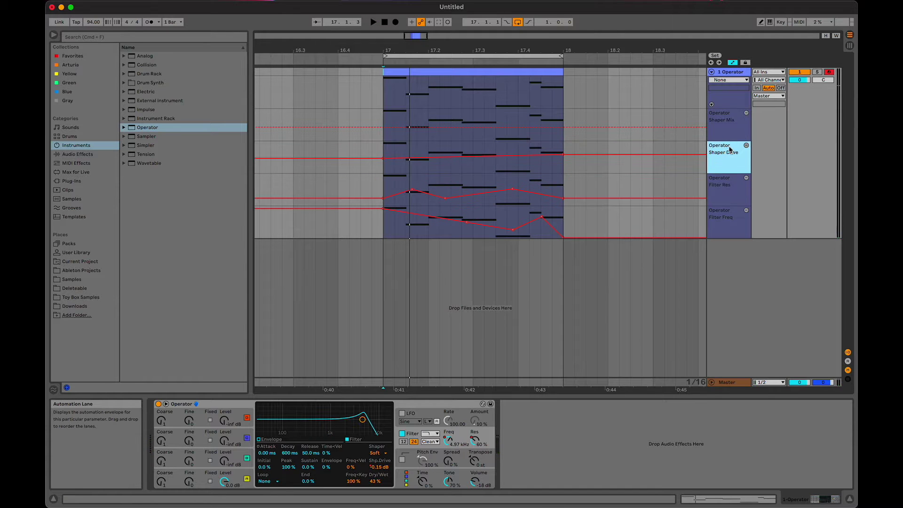
{"action": "left_click_drag", "start_coordinate": [726, 204], "coordinate": [735, 138]}
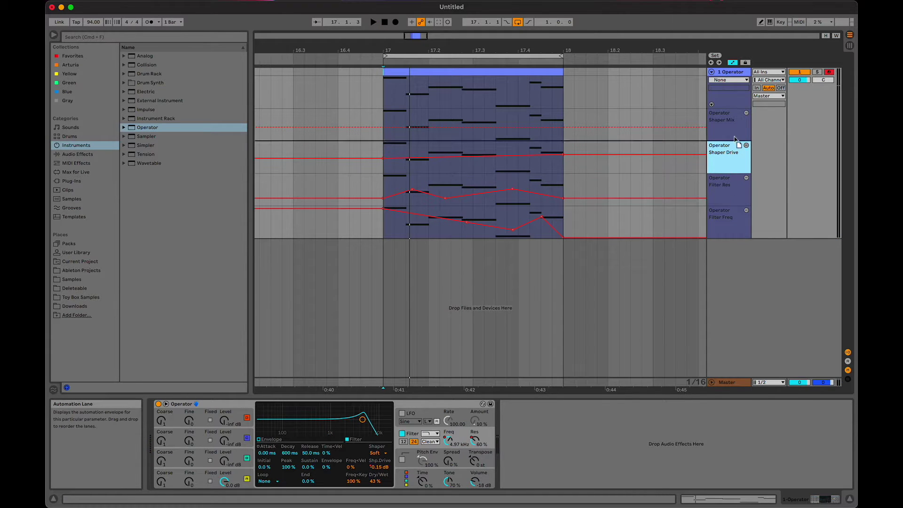
{"action": "left_click", "coordinate": [384, 128]}
{"action": "left_click_drag", "start_coordinate": [384, 128], "coordinate": [478, 117]}
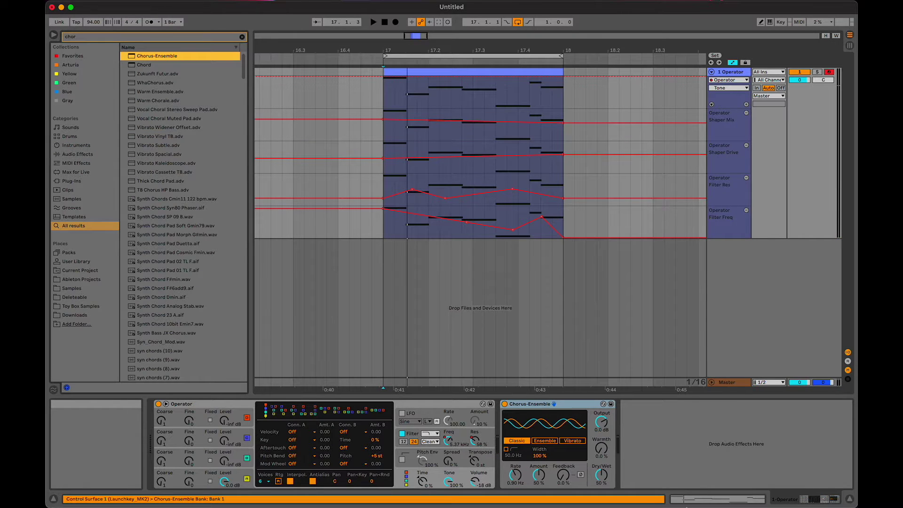
Step: Add an automation lane for Chorus-Ensemble's Dry/Wet and place a breakpoint at the clip's start
{"action": "key", "text": "space"}
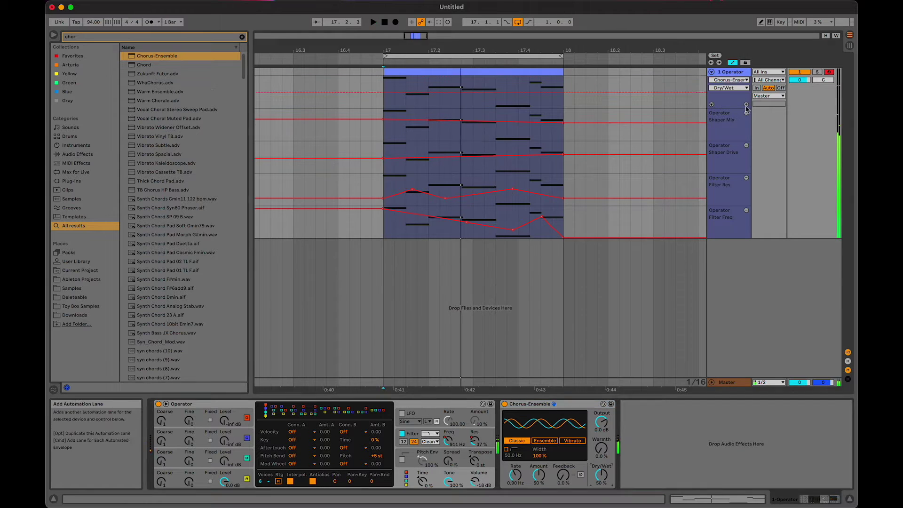
{"action": "left_click", "coordinate": [747, 106]}
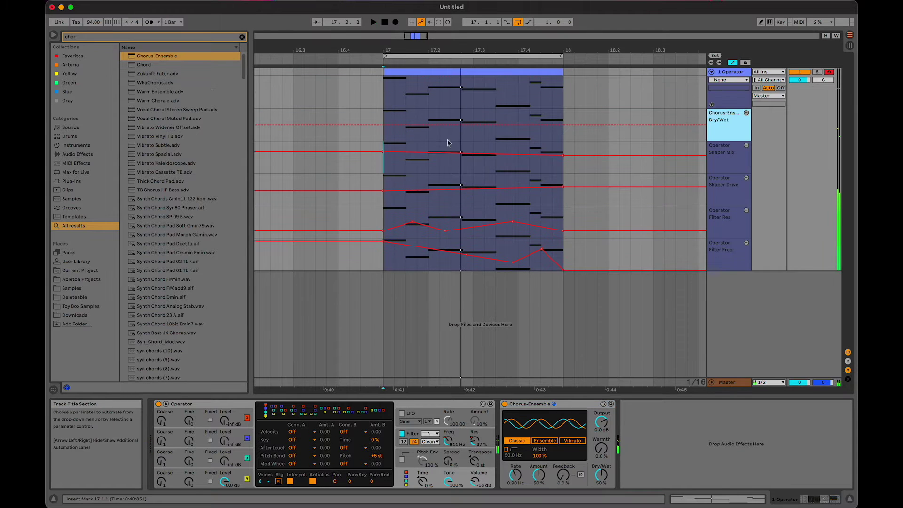
{"action": "left_click", "coordinate": [385, 126]}
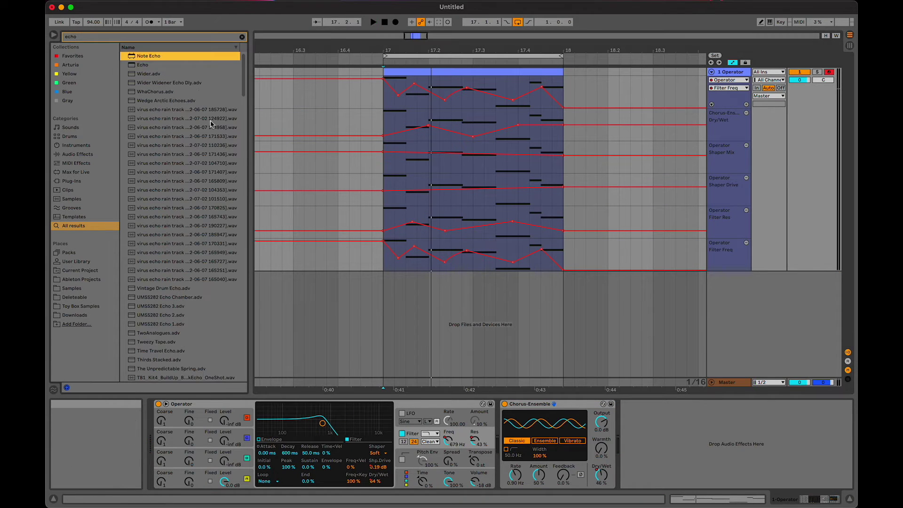
Step: Add the Echo effect after Chorus-Ensemble and lower its Dry/Wet to 14 % during playback
{"action": "key", "text": "Down"}
{"action": "key", "text": "Return"}
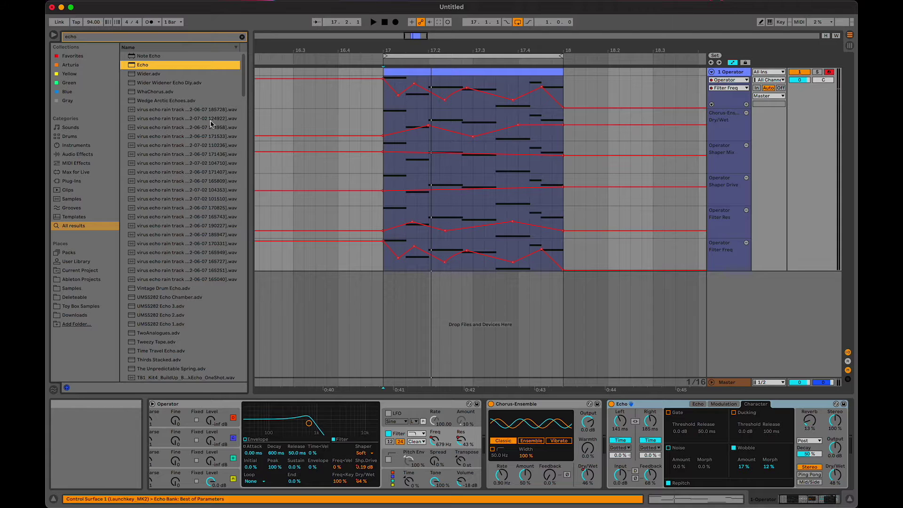
{"action": "key", "text": "space"}
{"action": "left_click_drag", "start_coordinate": [835, 474], "coordinate": [837, 479]}
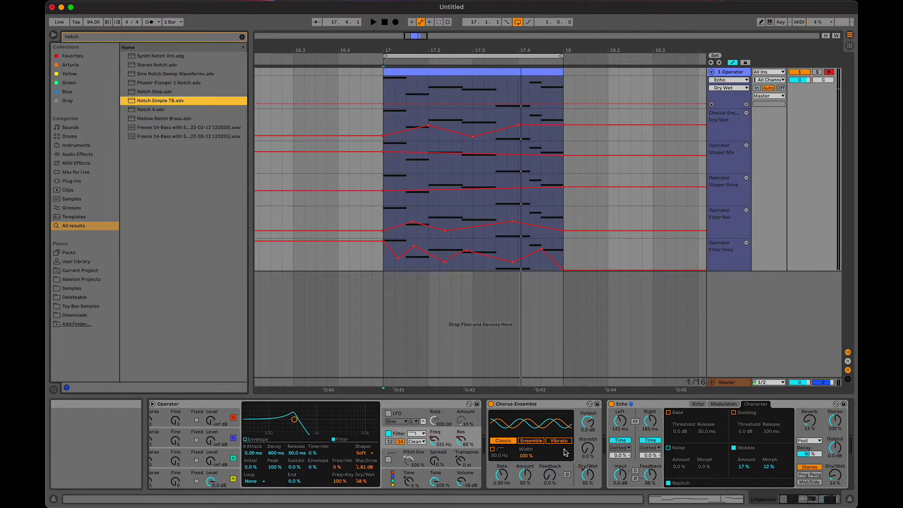
Step: Load the Notch Simple TB preset after Echo and automate its filter frequency, shaping the drop toward the clip's end
{"action": "key", "text": "Return"}
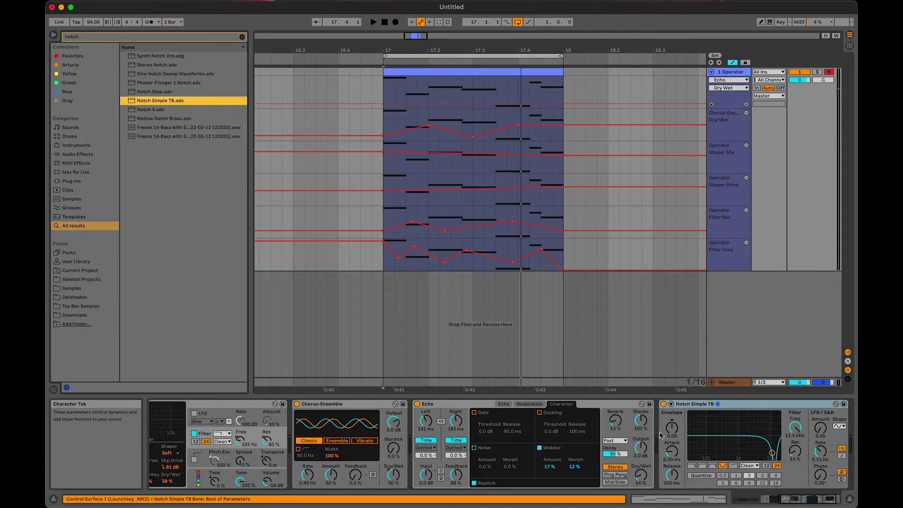
{"action": "left_click", "coordinate": [794, 436]}
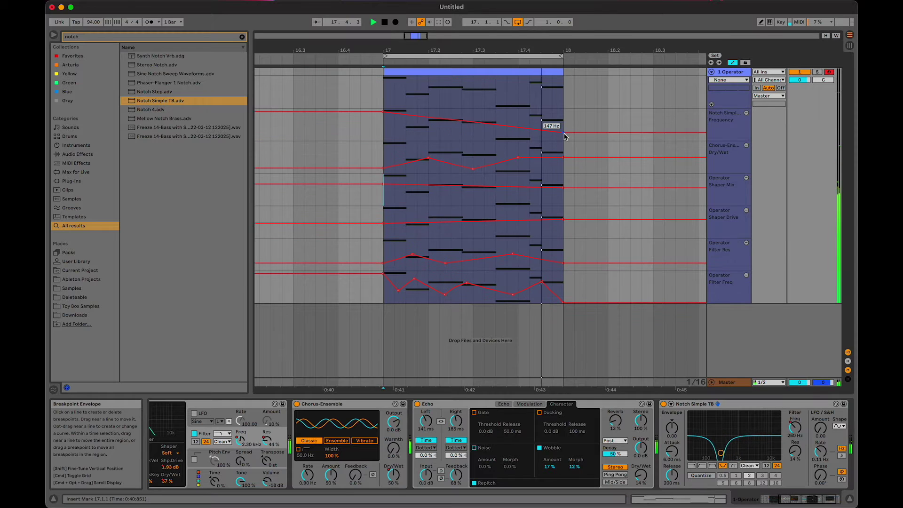
{"action": "left_click_drag", "start_coordinate": [565, 134], "coordinate": [534, 139]}
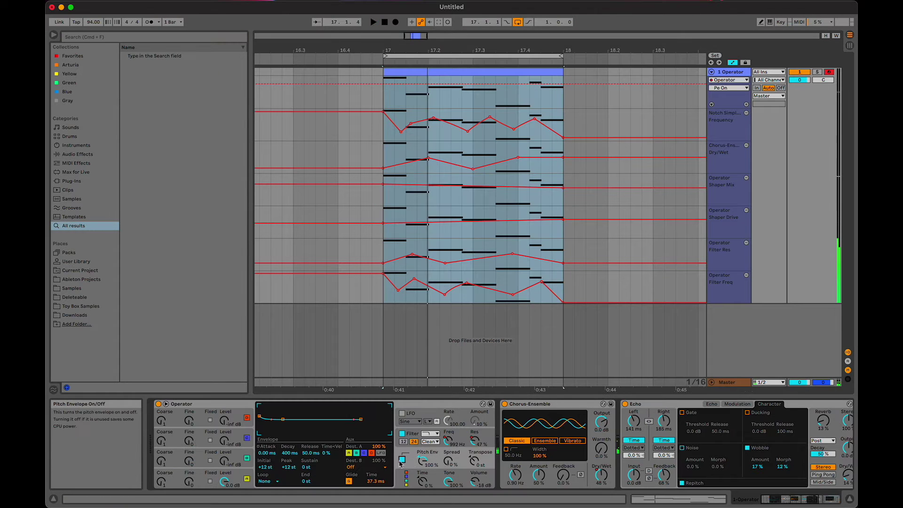
Step: Compare Operator's pitch envelope off and on, leave it enabled and play the clip
{"action": "left_click", "coordinate": [402, 460]}
{"action": "left_click", "coordinate": [403, 460]}
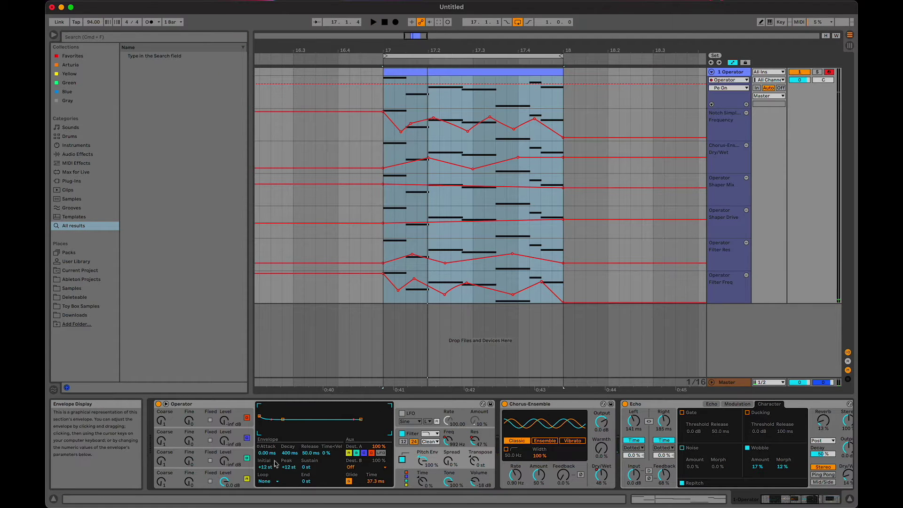
{"action": "key", "text": "space"}
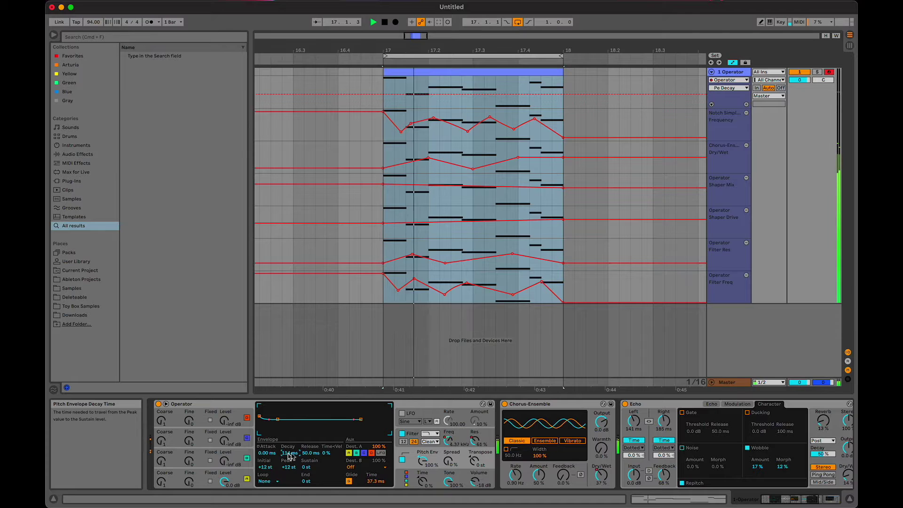
Step: Reshape Operator's pitch envelope with an initial value of -48 st and a peak of -18 st, playing the clip to check
{"action": "left_click_drag", "start_coordinate": [289, 457], "coordinate": [274, 454]}
{"action": "left_click", "coordinate": [273, 455]}
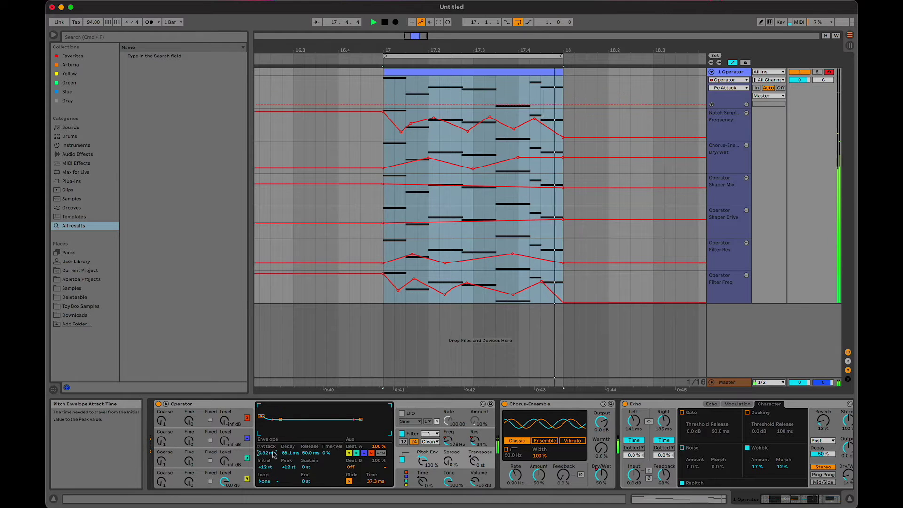
{"action": "key", "text": "space"}
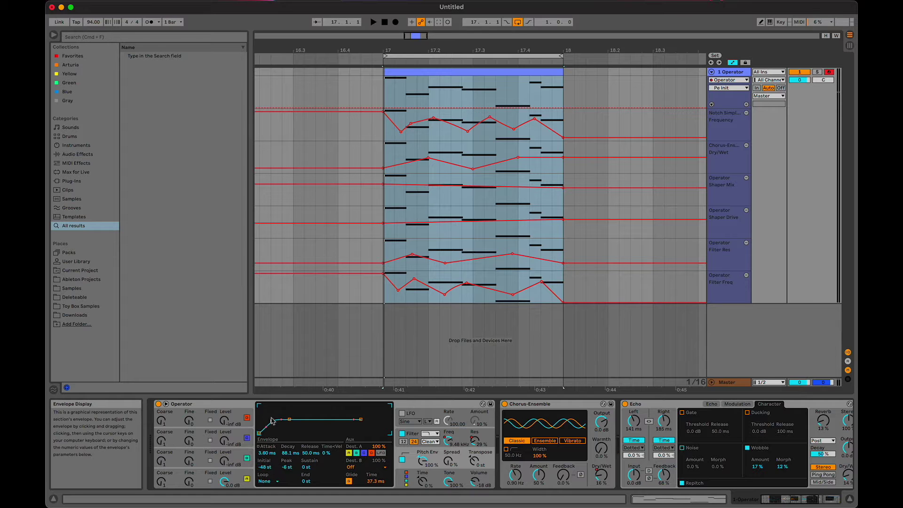
{"action": "key", "text": "space"}
{"action": "left_click_drag", "start_coordinate": [271, 420], "coordinate": [283, 418]}
{"action": "key", "text": "space"}
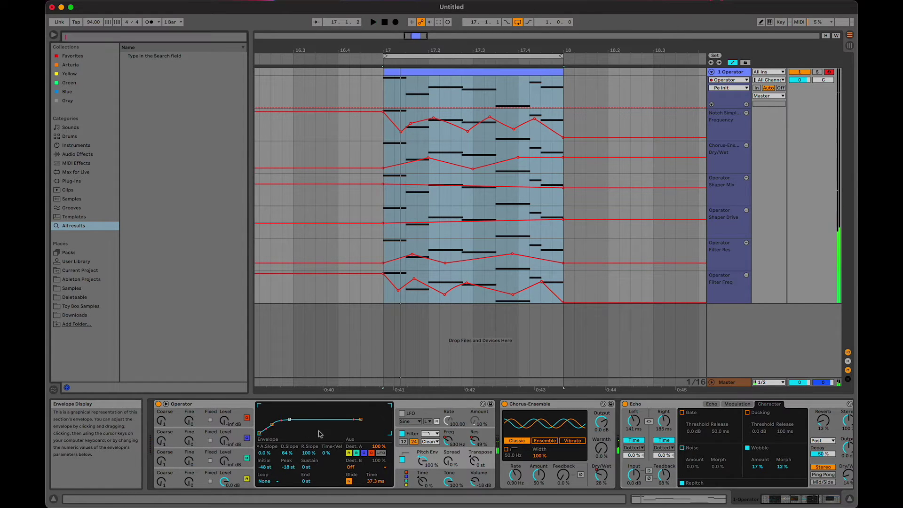
Step: Add EQ Eight at the end of the device chain and enable filters 1 and 2, setting filter 2's frequency to 235 Hz
{"action": "type", "text": "eq"}
{"action": "key", "text": "Down"}
{"action": "key", "text": "Down"}
{"action": "key", "text": "Return"}
{"action": "key", "text": "space"}
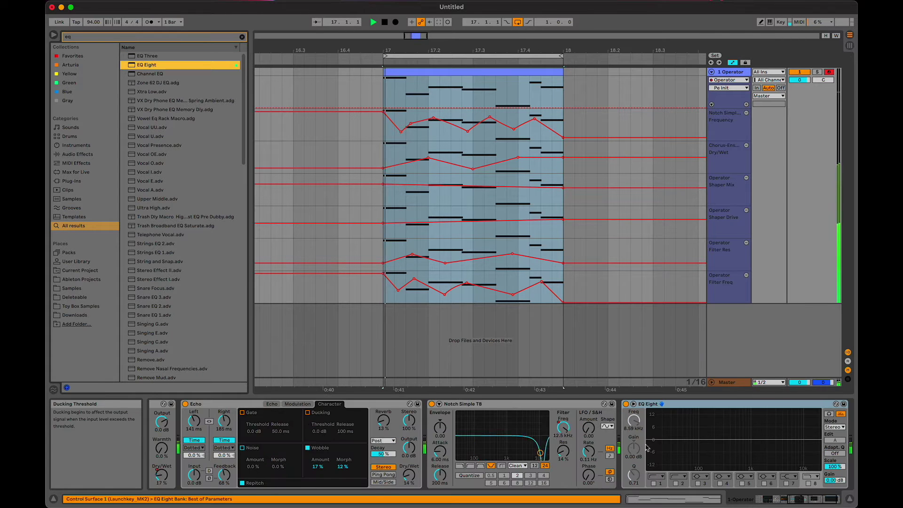
{"action": "left_click", "coordinate": [654, 483]}
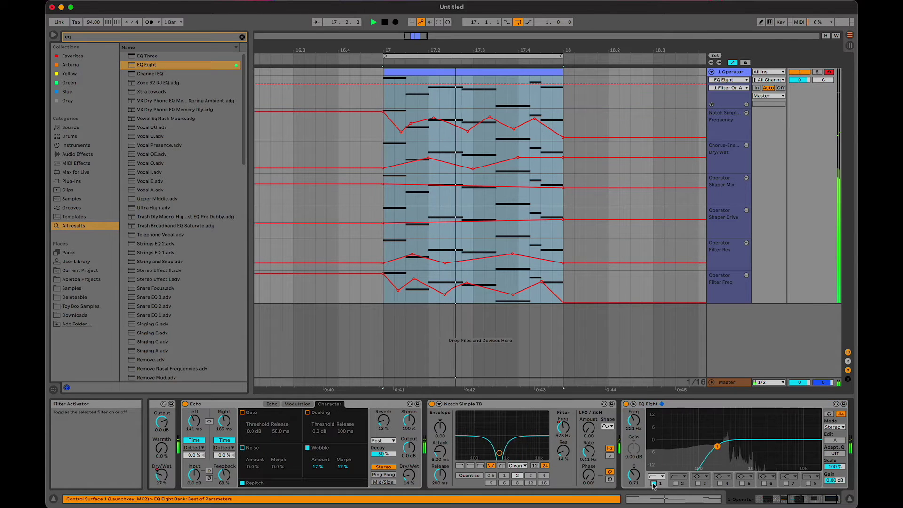
{"action": "left_click", "coordinate": [676, 484]}
{"action": "left_click_drag", "start_coordinate": [634, 419], "coordinate": [634, 423]}
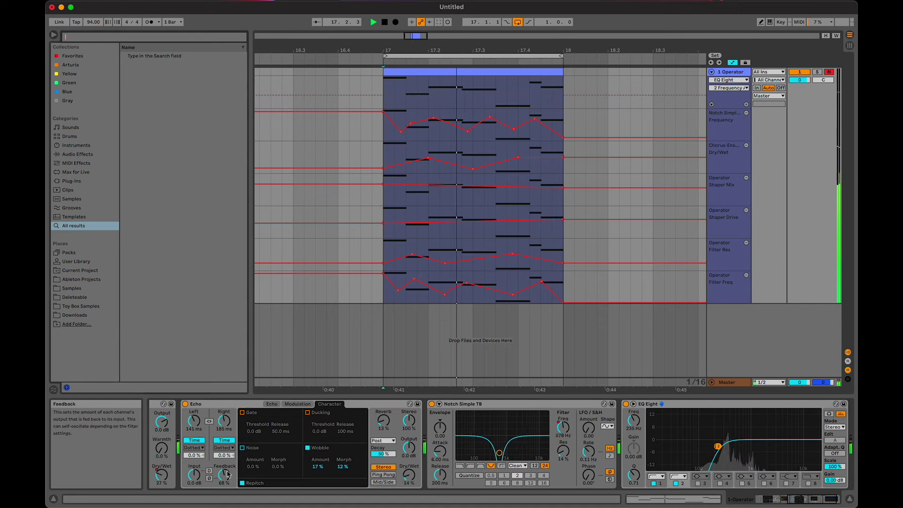
Step: Stop playback and start automating Echo's Feedback from the clip's start
{"action": "key", "text": "space"}
{"action": "left_click", "coordinate": [384, 94]}
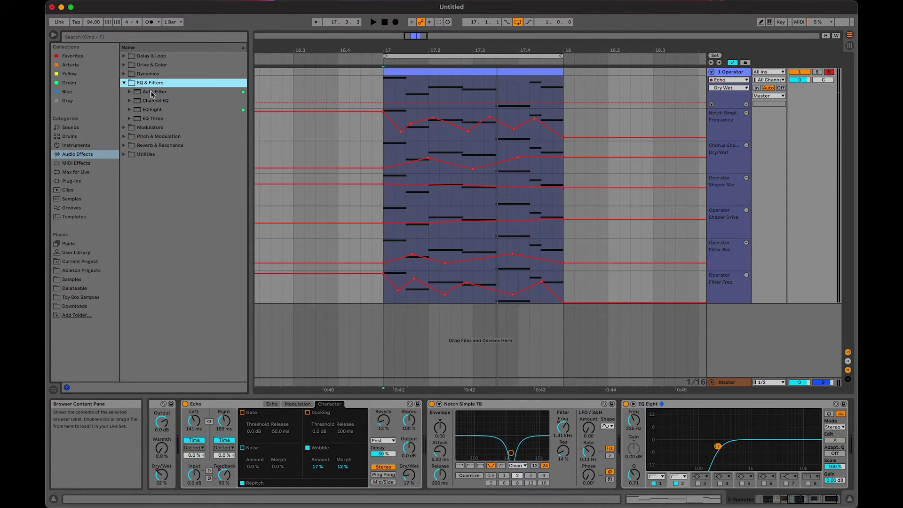
Step: Add Auto Filter between Notch Simple TB and EQ Eight, and automate its frequency and resonance across the clip
{"action": "left_click_drag", "start_coordinate": [151, 94], "coordinate": [657, 431]}
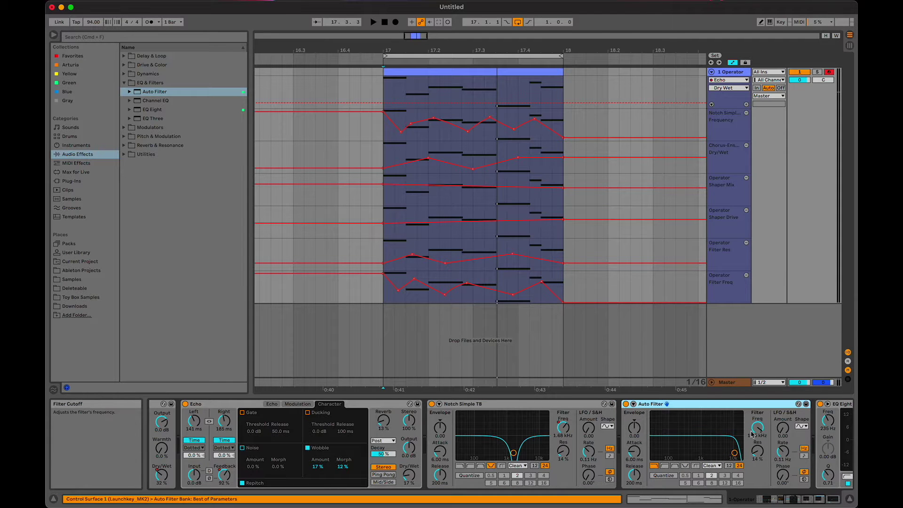
{"action": "left_click_drag", "start_coordinate": [423, 78], "coordinate": [423, 81]}
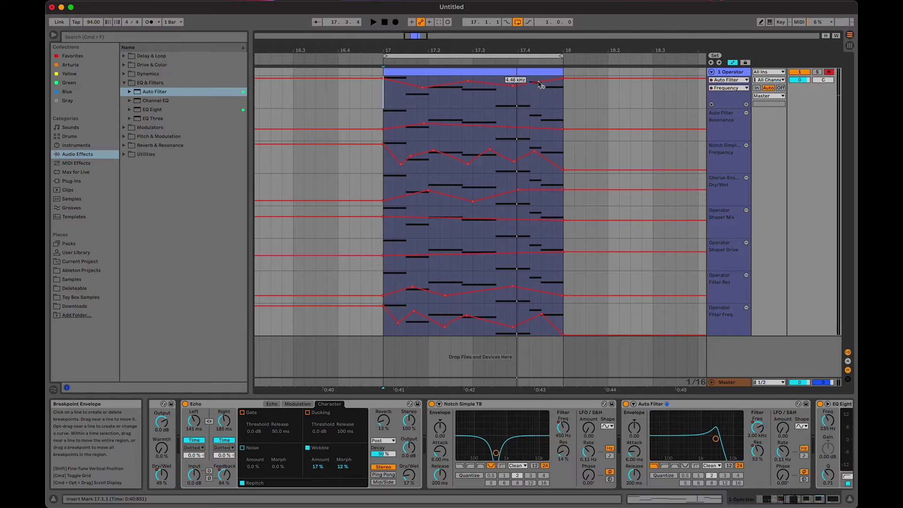
{"action": "key", "text": "space"}
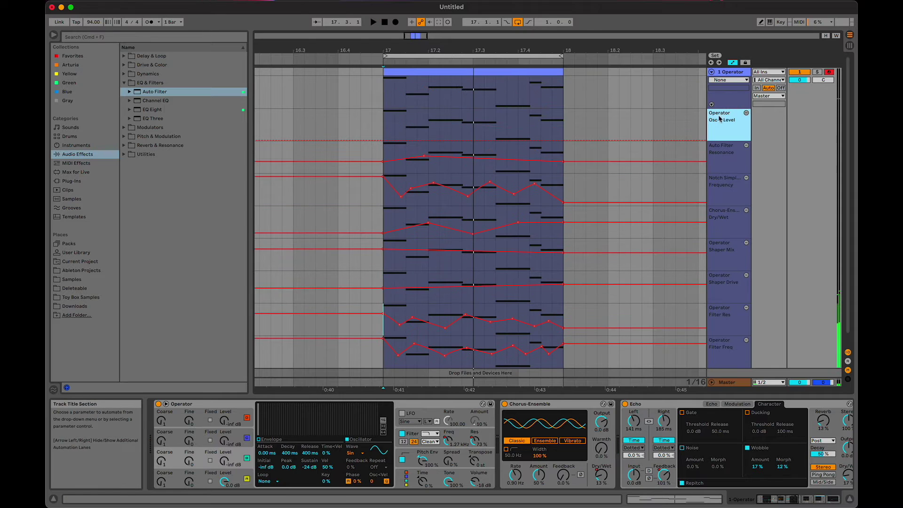
Step: Move the Osc-B Level lane below Filter Freq and shape its automation into several peaks while playing the clip
{"action": "left_click_drag", "start_coordinate": [727, 121], "coordinate": [731, 365]}
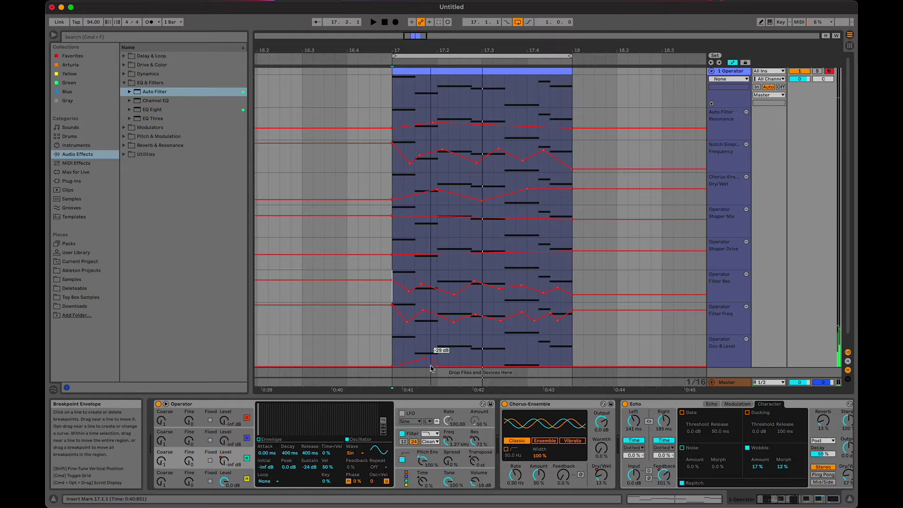
{"action": "key", "text": "space"}
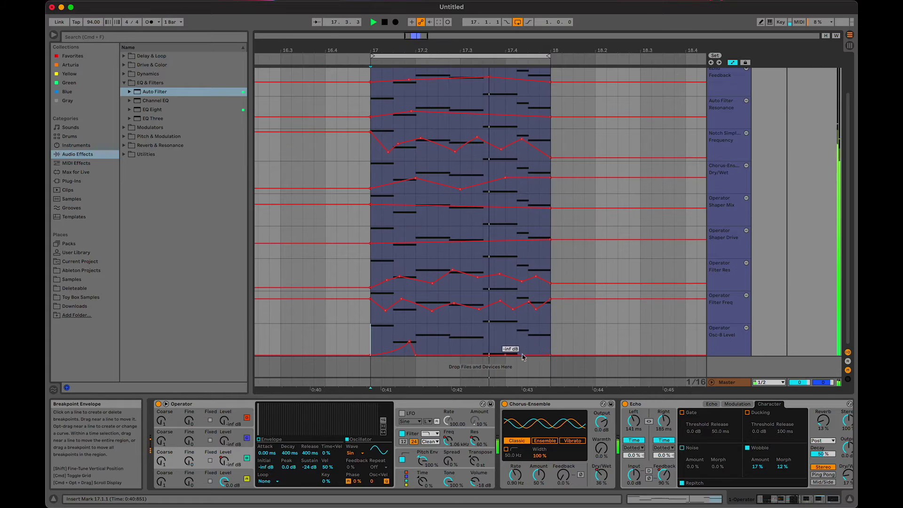
{"action": "key", "text": "space"}
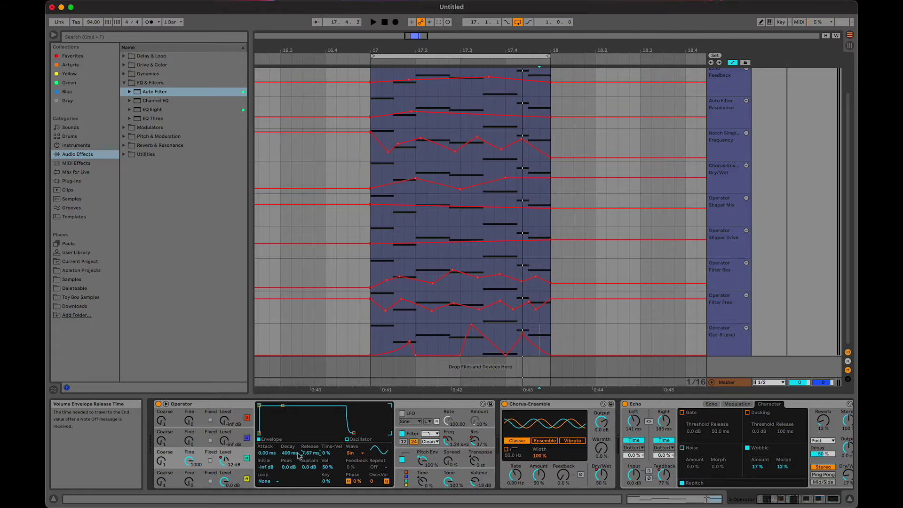
{"action": "key", "text": "space"}
{"action": "left_click", "coordinate": [381, 345]}
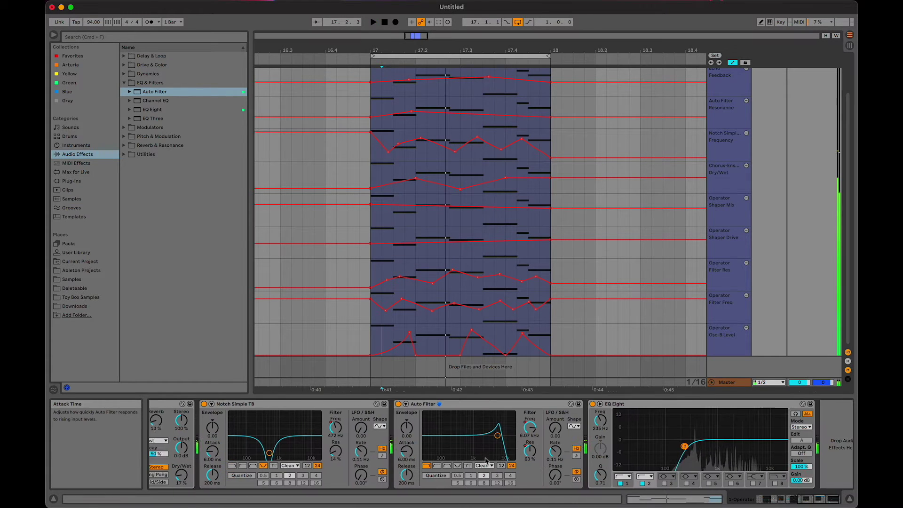
Step: Add a second Auto Filter before EQ Eight, switch it to high-pass and lower its cutoff to 4.09 kHz
{"action": "scroll", "coordinate": [400, 451], "scroll_direction": "right", "scroll_amount": 3}
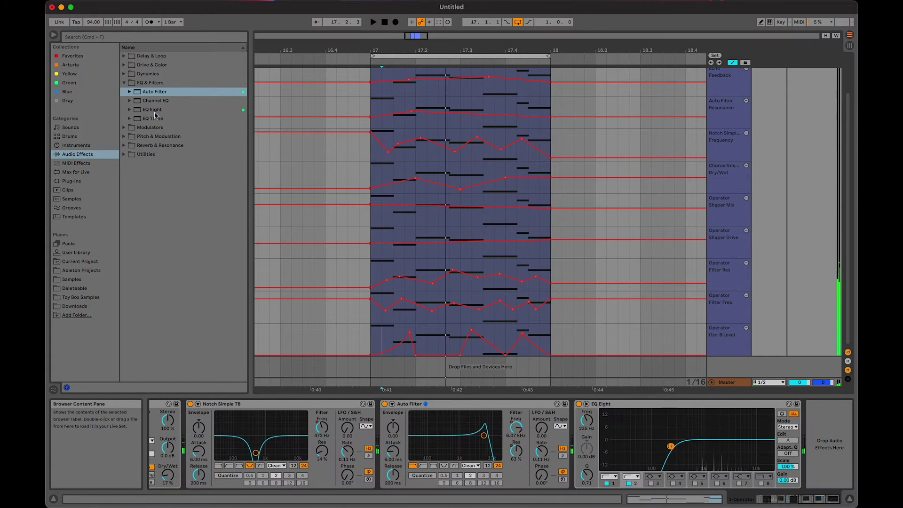
{"action": "left_click_drag", "start_coordinate": [146, 93], "coordinate": [621, 429]}
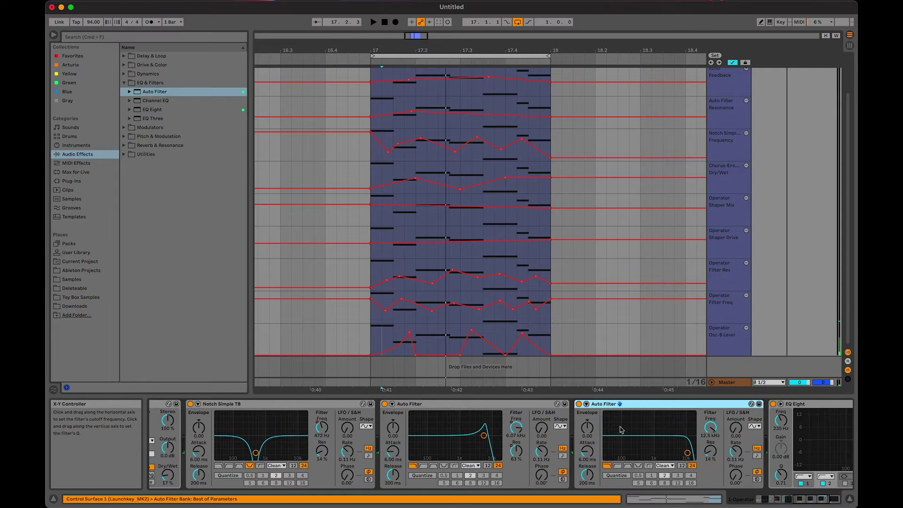
{"action": "left_click", "coordinate": [617, 465]}
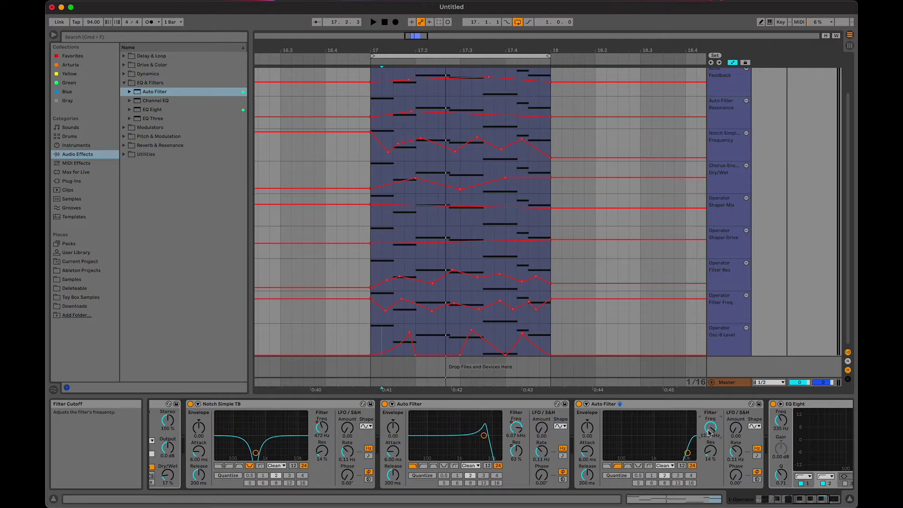
{"action": "left_click_drag", "start_coordinate": [708, 431], "coordinate": [710, 447]}
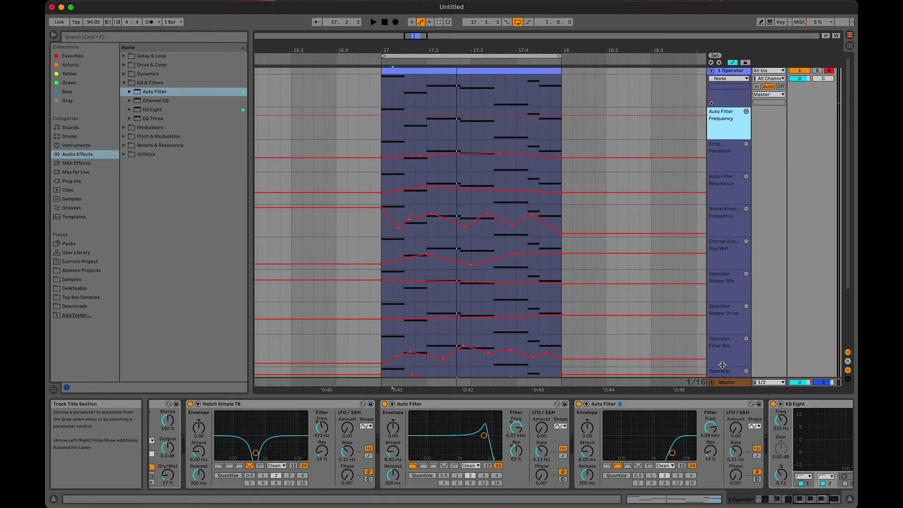
Step: Add a Resonance automation lane for the second Auto Filter and shape an early rise with a gradual fall
{"action": "left_click", "coordinate": [711, 450]}
{"action": "left_click", "coordinate": [746, 105]}
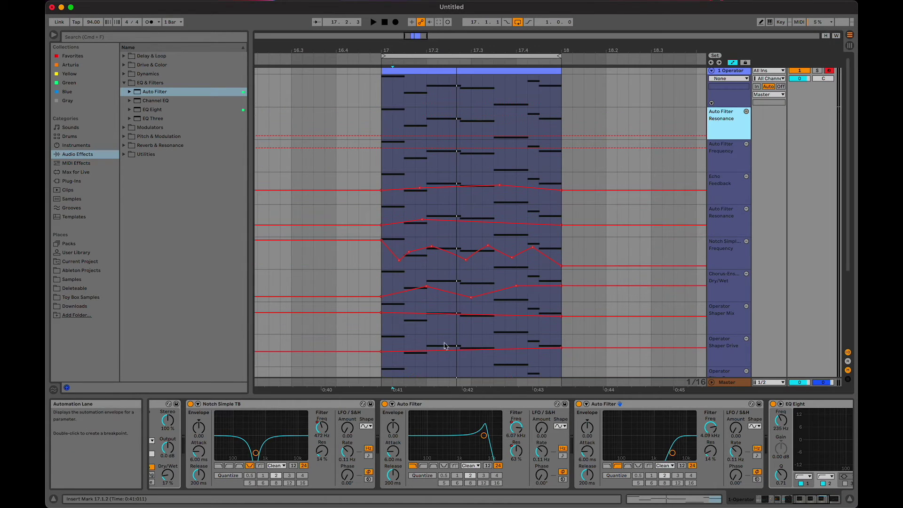
{"action": "left_click", "coordinate": [711, 450]}
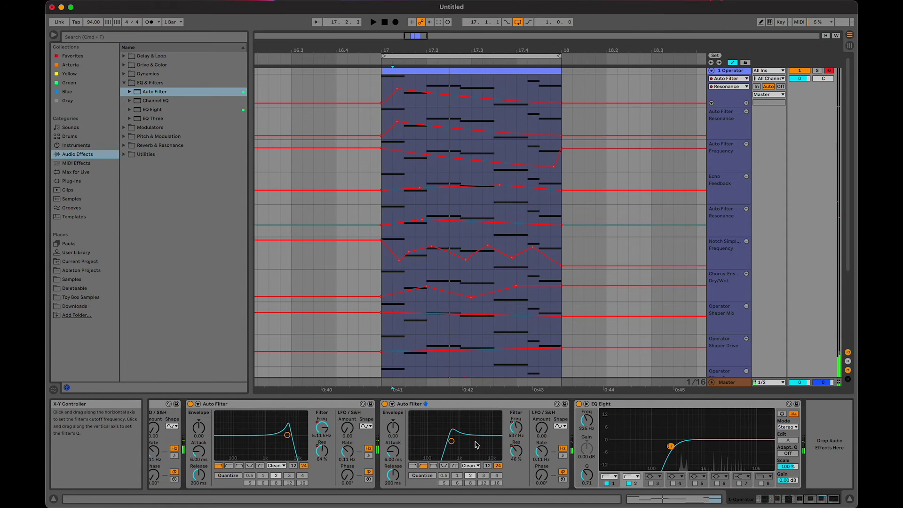
Step: Add Compressor after EQ Eight and set its output gain to 6 dB during playback
{"action": "key", "text": "super+f"}
{"action": "type", "text": "comp"}
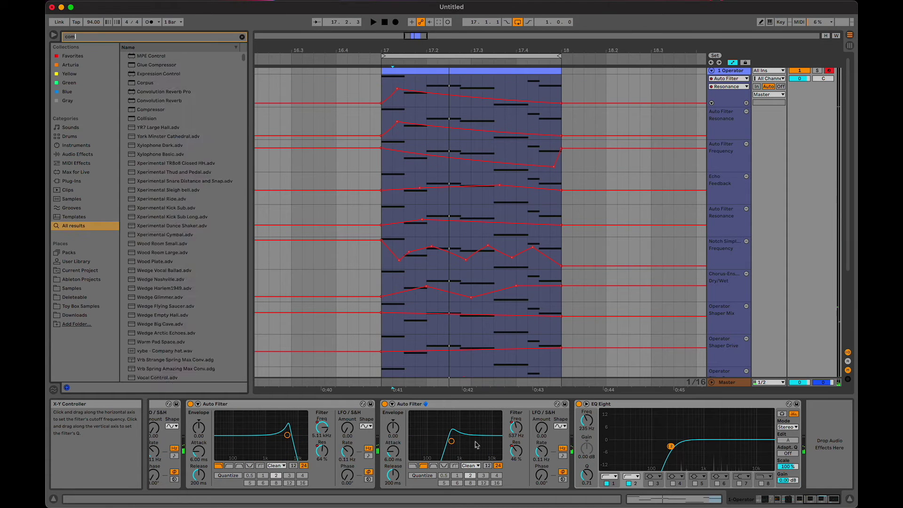
{"action": "key", "text": "Down"}
{"action": "key", "text": "Down"}
{"action": "key", "text": "Return"}
{"action": "key", "text": "space"}
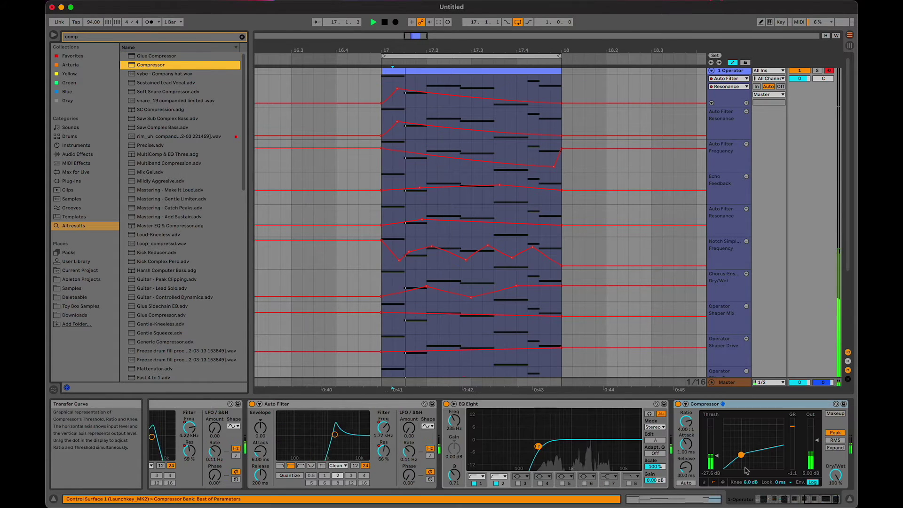
{"action": "left_click", "coordinate": [816, 442]}
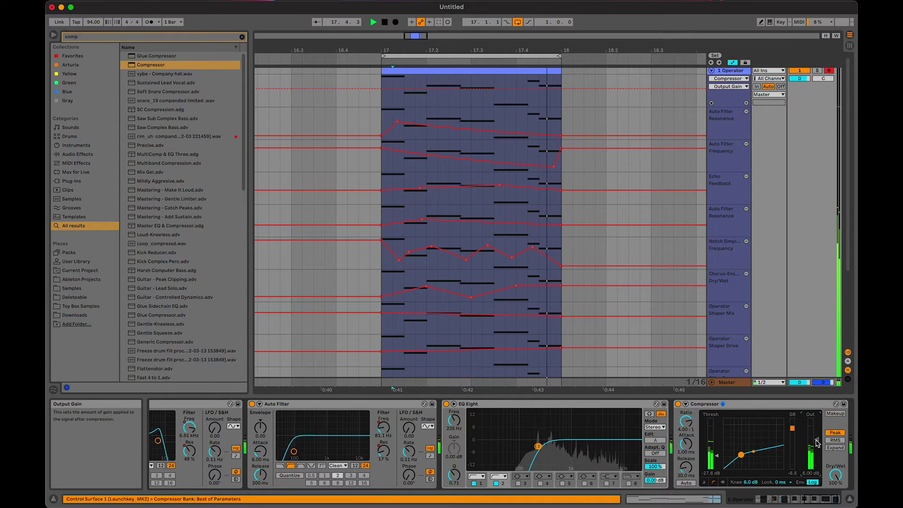
Step: Add the Pedal effect to the Operator track and play the clip
{"action": "key", "text": "space"}
{"action": "key", "text": "super+f"}
{"action": "type", "text": "pedal"}
{"action": "key", "text": "Down"}
{"action": "key", "text": "Return"}
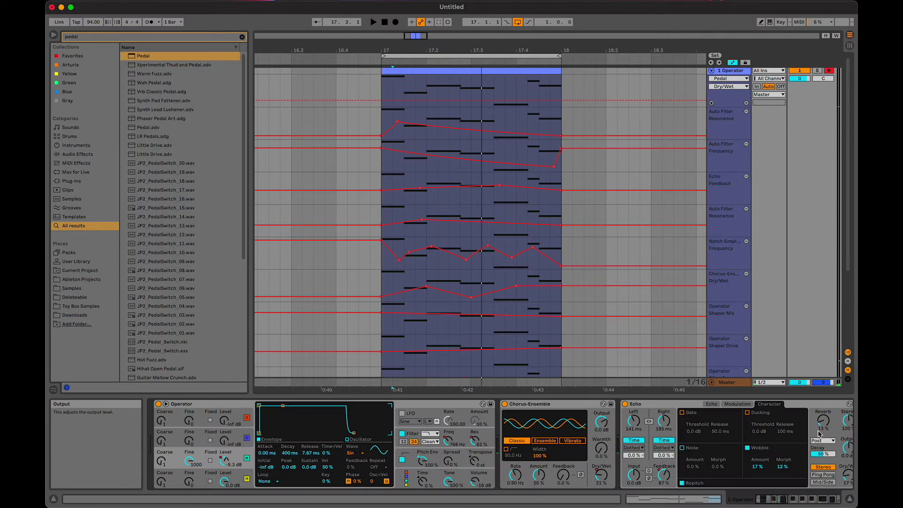
{"action": "key", "text": "space"}
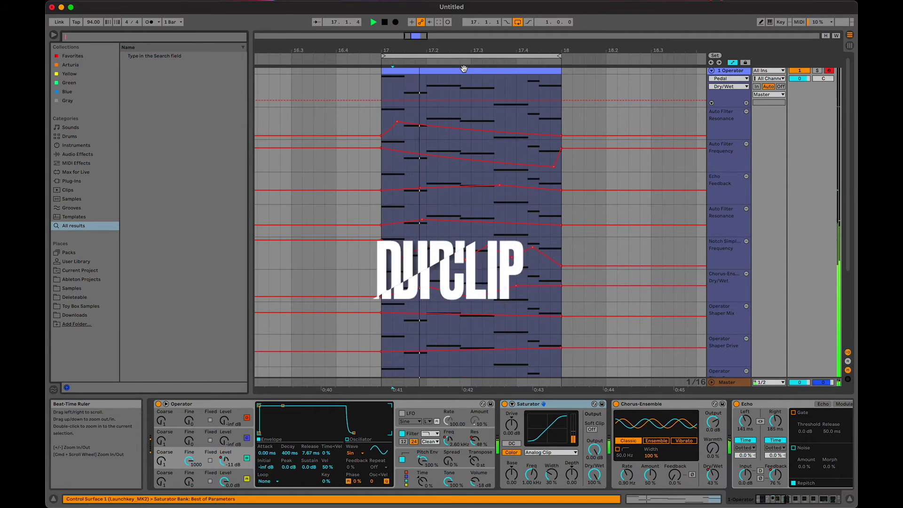
Step: Duplicate the one-bar MIDI clip with its automation into bar 18 and show the automation lanes again
{"action": "key", "text": "a"}
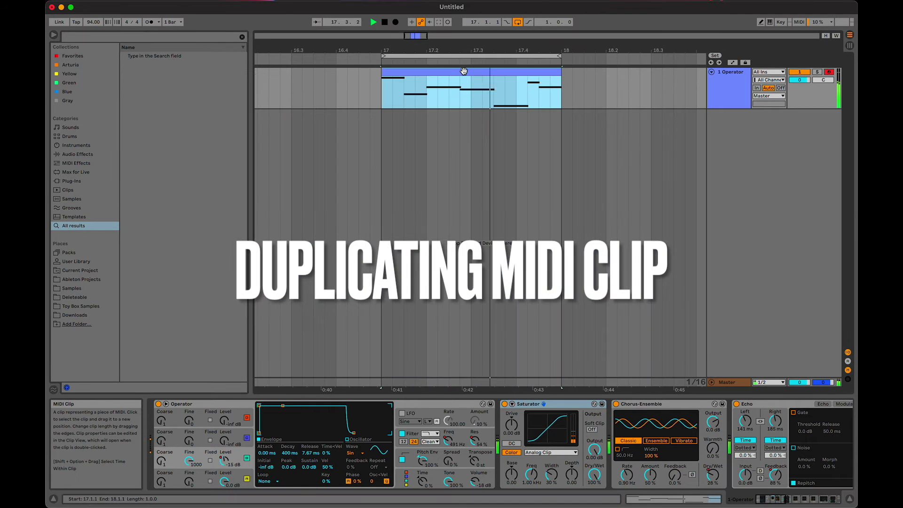
{"action": "key", "text": "super+d"}
{"action": "key", "text": "space"}
{"action": "key", "text": "a"}
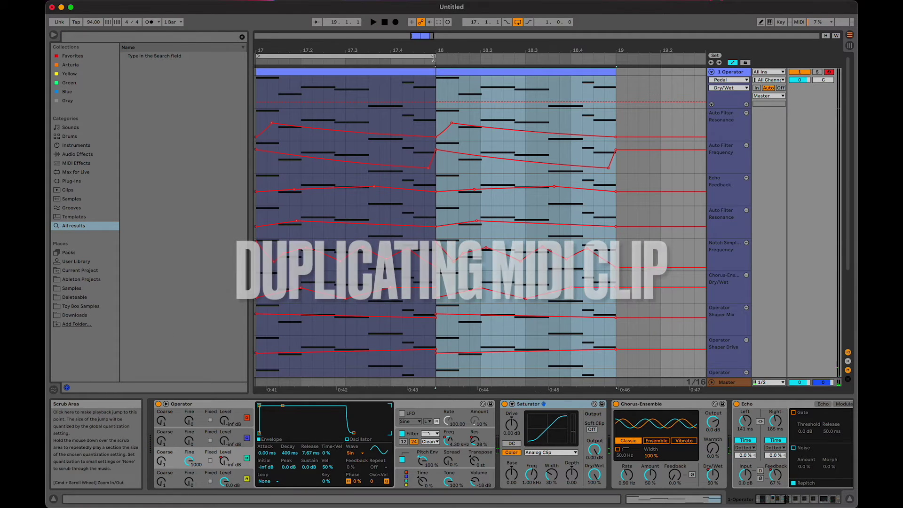
Step: Extend the loop to cover both bars from 17 to 19 and place the insert marker at 17.1.1
{"action": "left_click_drag", "start_coordinate": [434, 56], "coordinate": [614, 56]}
{"action": "scroll", "coordinate": [347, 84], "scroll_direction": "left", "scroll_amount": 3}
{"action": "left_click", "coordinate": [346, 84]}
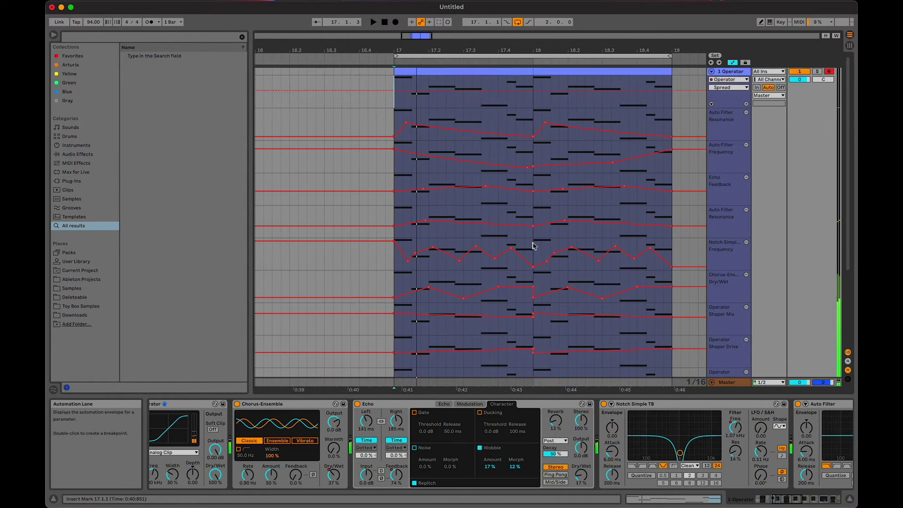
Step: Smooth the Chorus-Ensemble Dry/Wet automation around bar 18 and lower the second bar's opening A#3 note to A#2
{"action": "scroll", "coordinate": [534, 246], "scroll_direction": "down", "scroll_amount": 2}
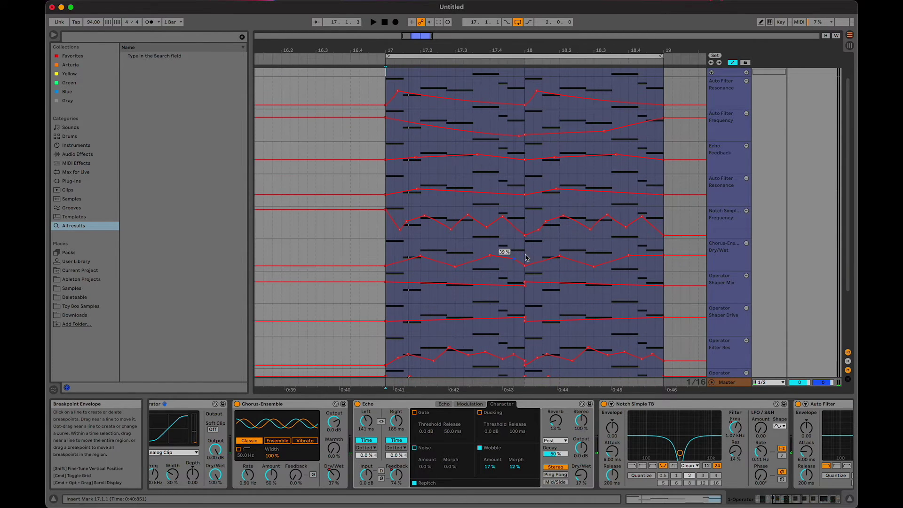
{"action": "scroll", "coordinate": [515, 260], "scroll_direction": "down", "scroll_amount": 1}
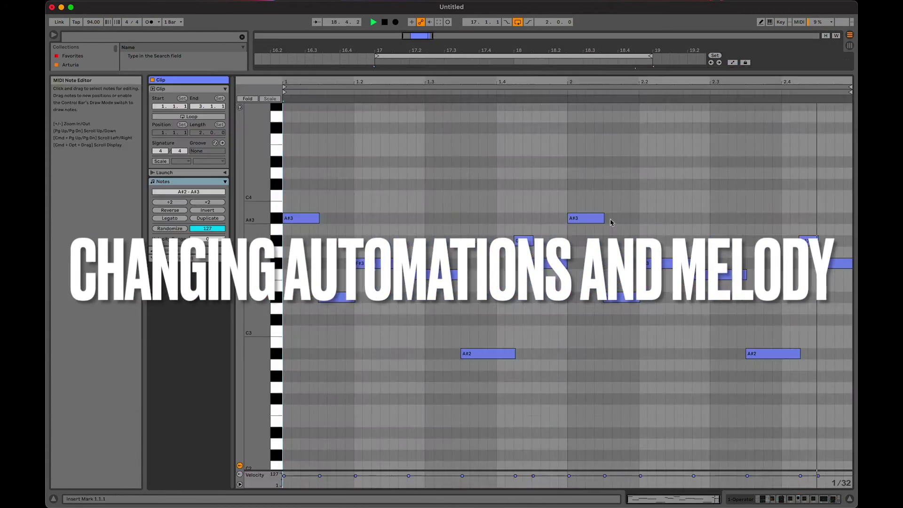
{"action": "left_click_drag", "start_coordinate": [585, 218], "coordinate": [585, 354]}
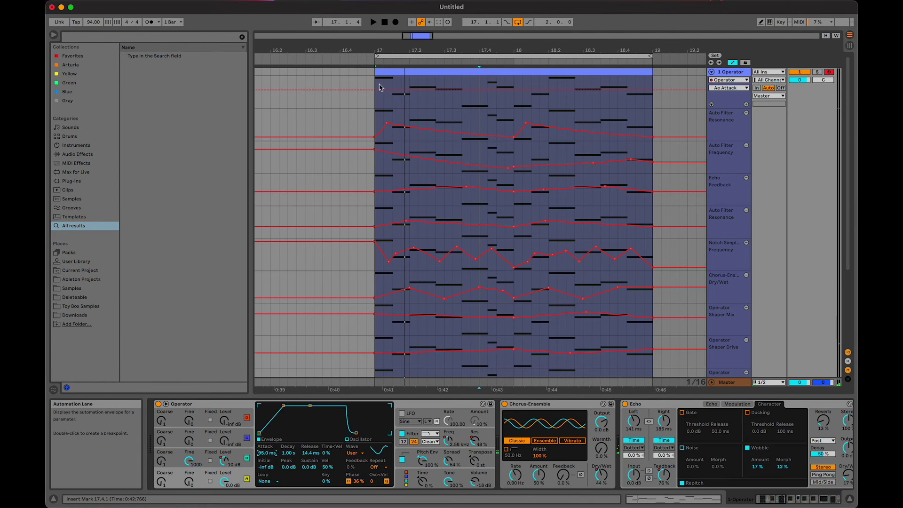
Step: Automate Operator's Ae Attack with alternating dips and rises across the two bars
{"action": "left_click", "coordinate": [379, 89]}
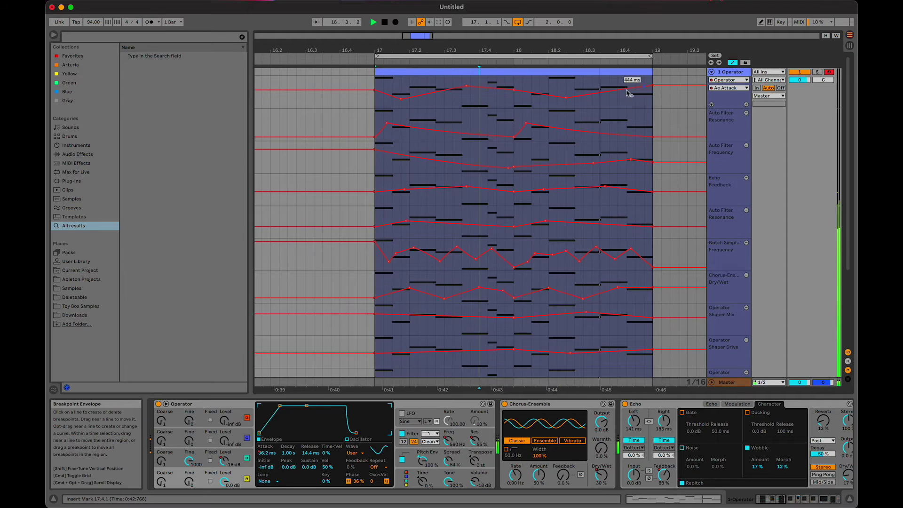
Step: Lower the project tempo to 77 BPM, play the clip, and settle on 80 BPM
{"action": "left_click_drag", "start_coordinate": [93, 22], "coordinate": [92, 25]}
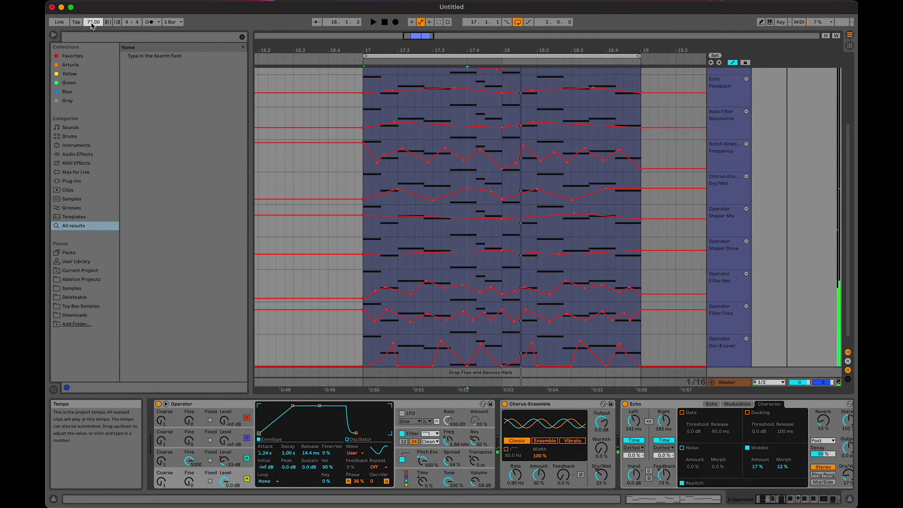
{"action": "key", "text": "space"}
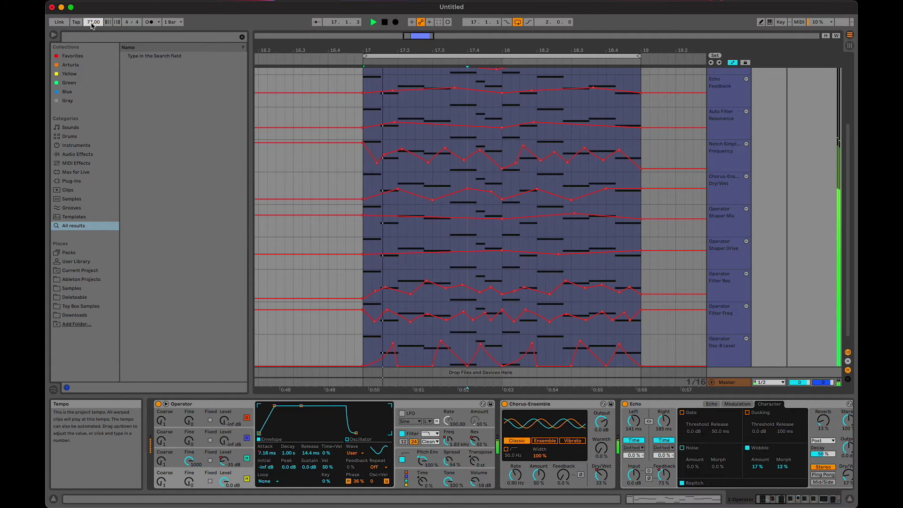
{"action": "left_click_drag", "start_coordinate": [92, 23], "coordinate": [91, 22]}
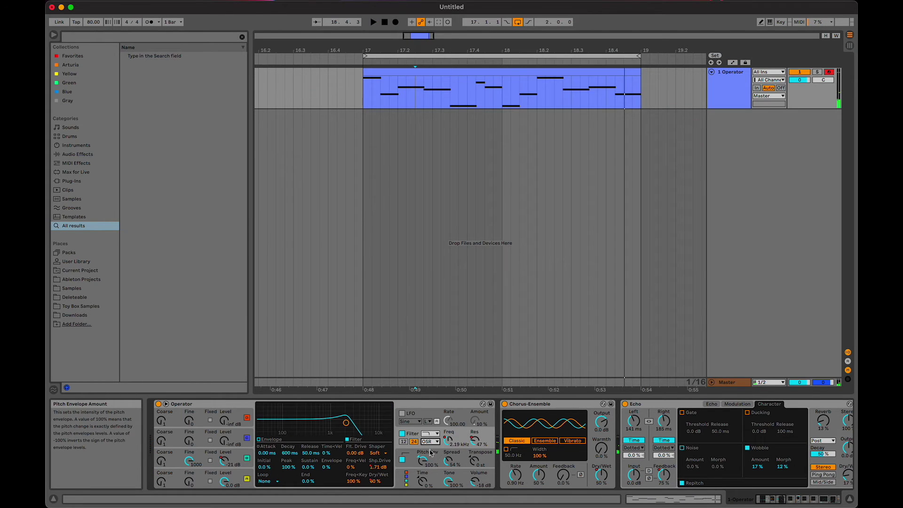
Step: Try the MS2 and SMP circuits on Operator's filter with the filter drive raised to 14.2 dB
{"action": "left_click", "coordinate": [429, 442]}
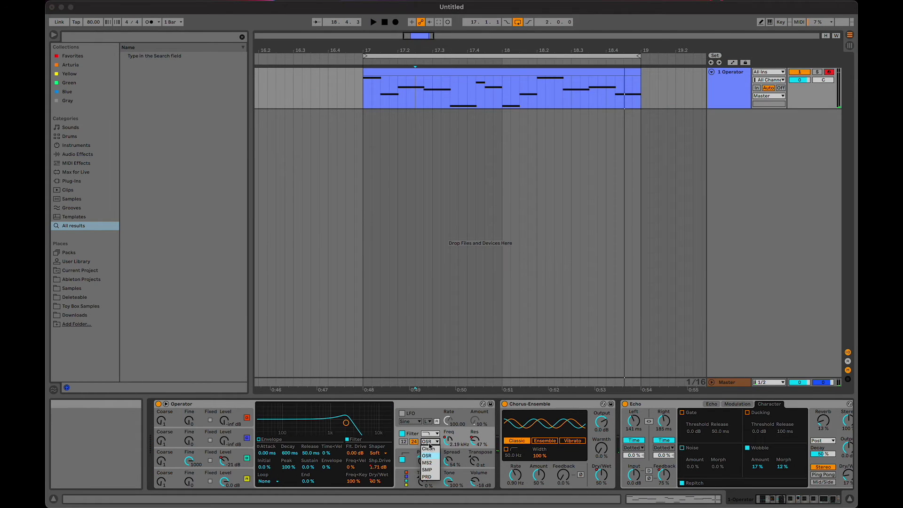
{"action": "left_click", "coordinate": [428, 476]}
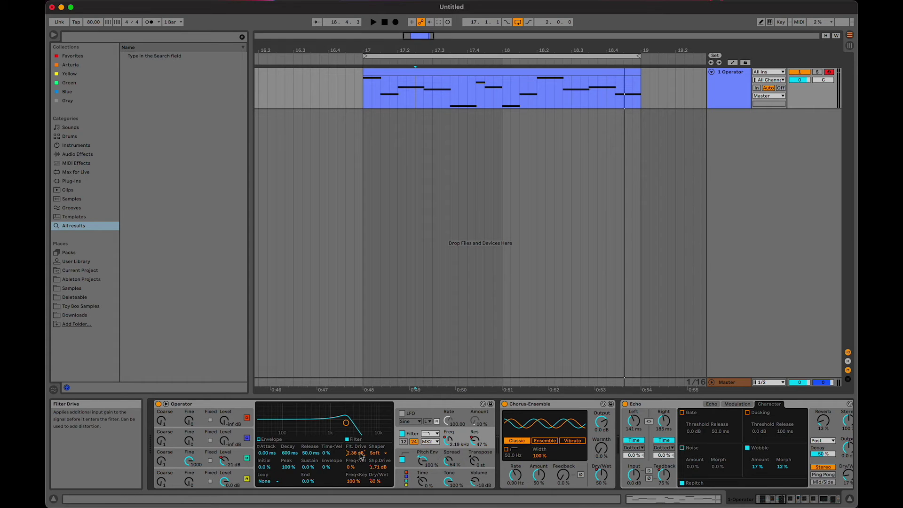
{"action": "key", "text": "space"}
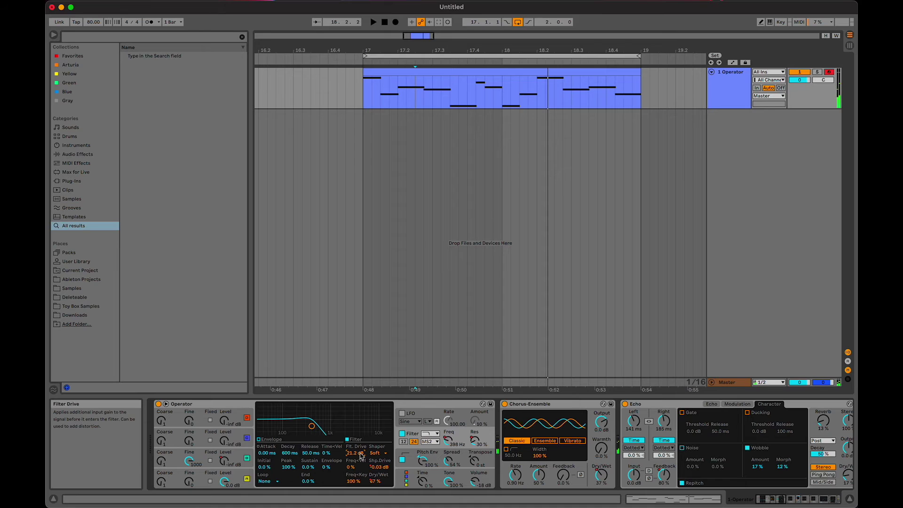
{"action": "left_click", "coordinate": [435, 443]}
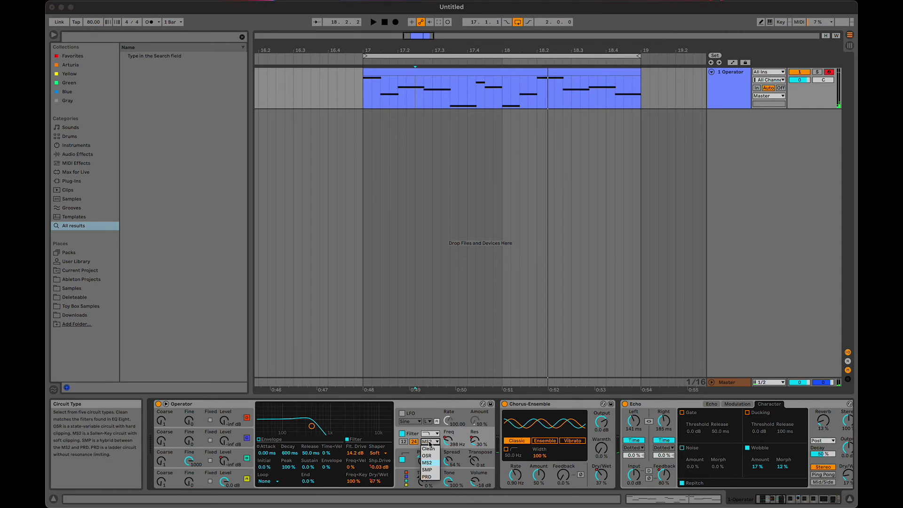
{"action": "left_click", "coordinate": [429, 450]}
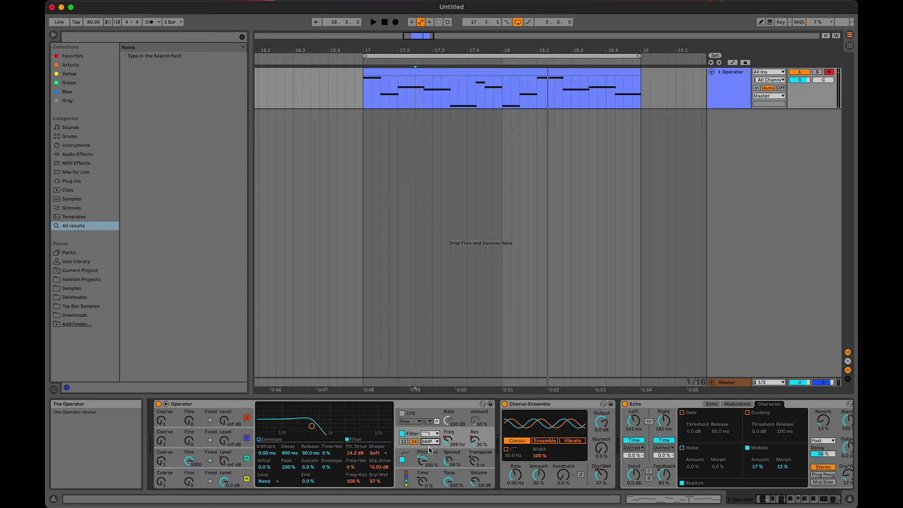
Step: Change Operator's filter to the band-pass type and use the OSR circuit
{"action": "left_click", "coordinate": [430, 433]}
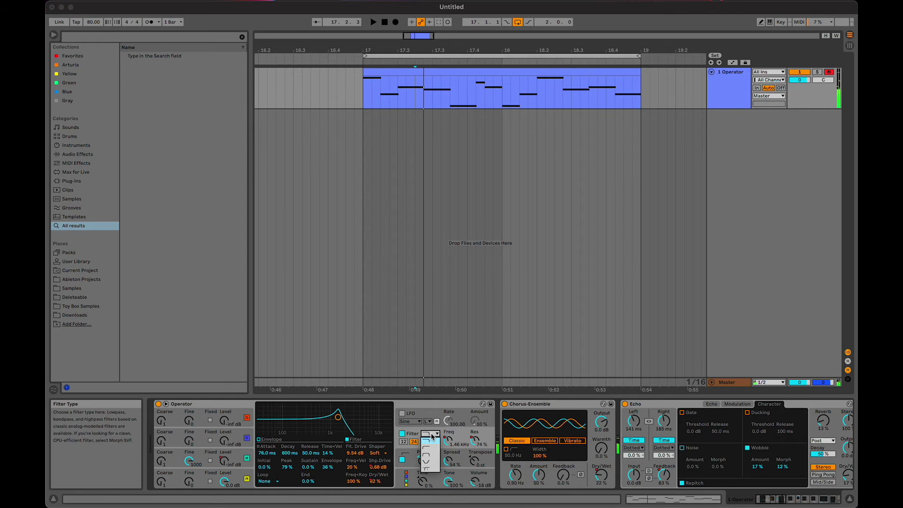
{"action": "left_click", "coordinate": [427, 457]}
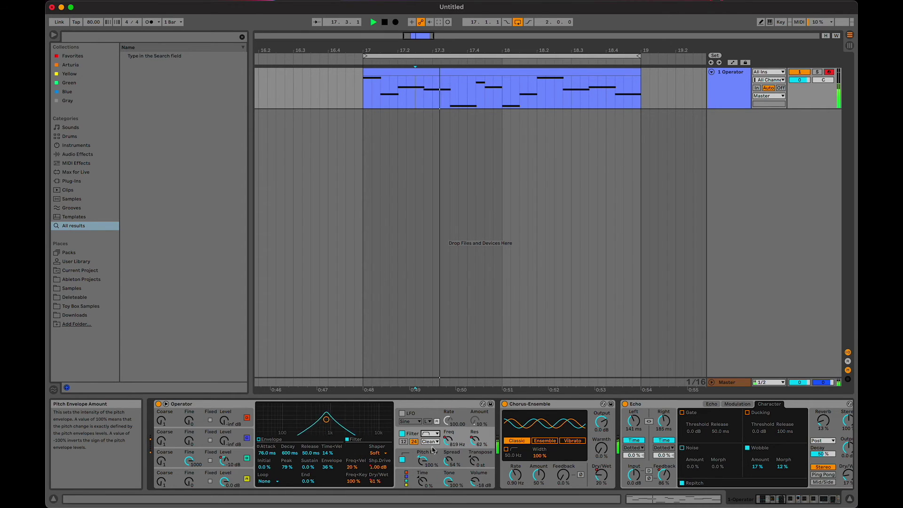
{"action": "left_click", "coordinate": [430, 442]}
{"action": "left_click", "coordinate": [430, 456]}
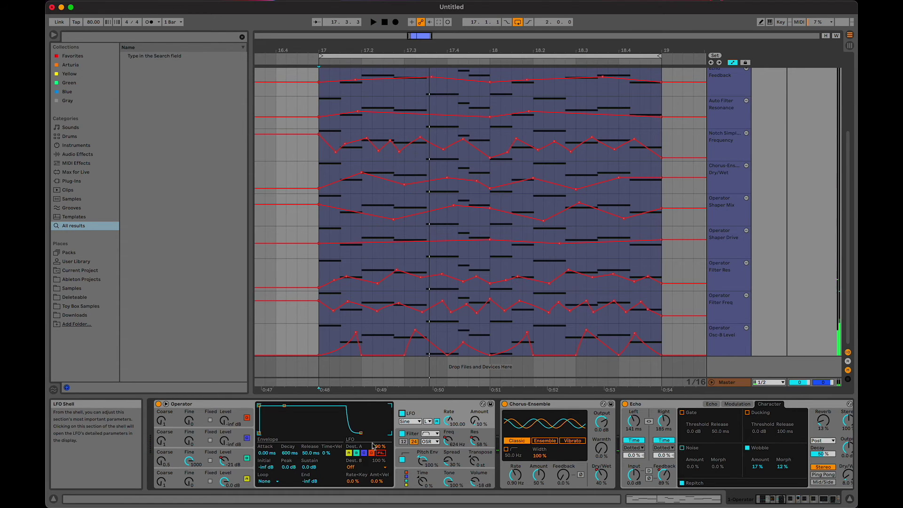
Step: Automate Operator's LFO Amount with slight mid-bar rises, and add Auto Filter Resonance and Frequency peaks just after bar 18
{"action": "key", "text": "space"}
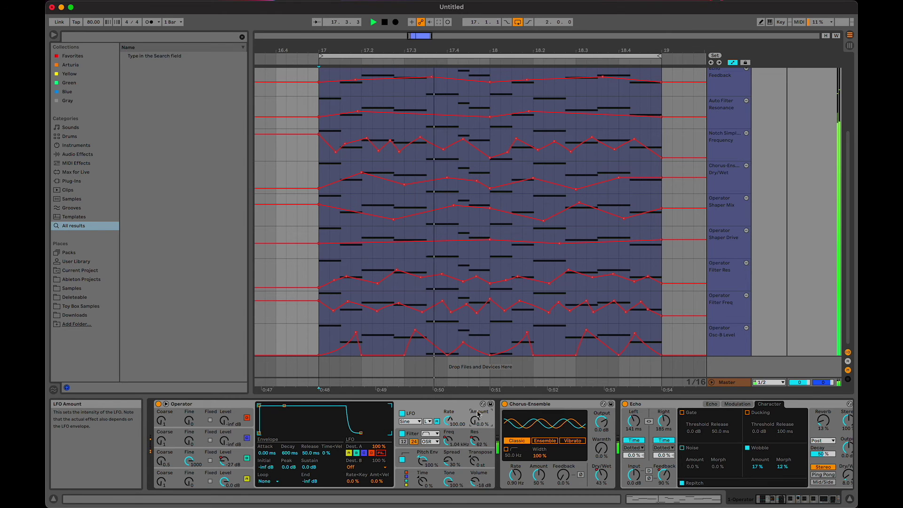
{"action": "scroll", "coordinate": [474, 276], "scroll_direction": "up", "scroll_amount": 5}
{"action": "key", "text": "space"}
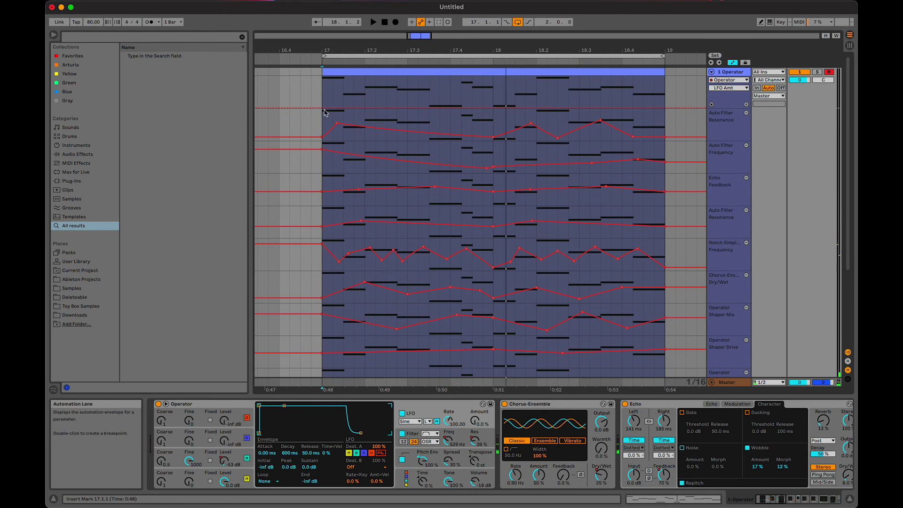
{"action": "left_click", "coordinate": [322, 109]}
{"action": "left_click", "coordinate": [408, 106]}
{"action": "left_click", "coordinate": [493, 108]}
{"action": "left_click", "coordinate": [579, 107]}
{"action": "key", "text": "space"}
{"action": "left_click", "coordinate": [664, 109]}
{"action": "left_click", "coordinate": [500, 127]}
{"action": "left_click", "coordinate": [507, 153]}
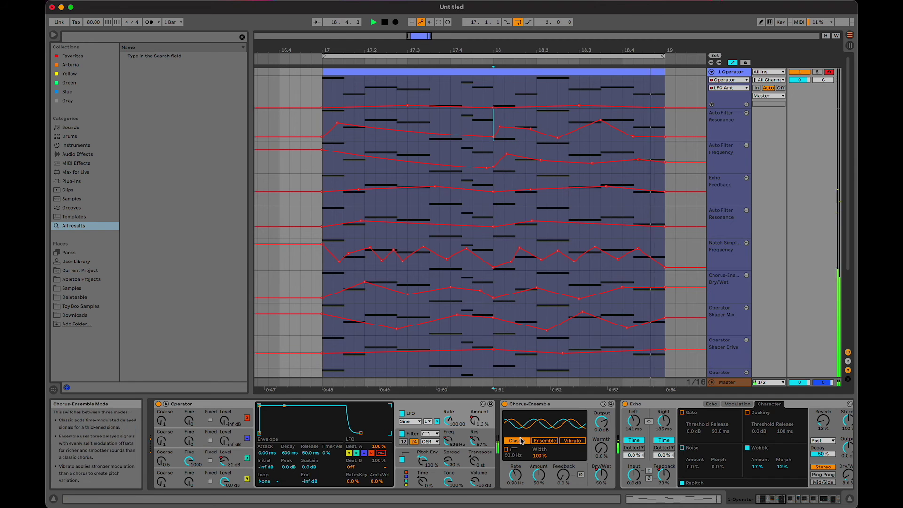
Step: Find the Amp effect in the browser, add it to the Operator track, and place it directly before EQ Eight
{"action": "key", "text": "super+f"}
{"action": "type", "text": "amp"}
{"action": "key", "text": "Return"}
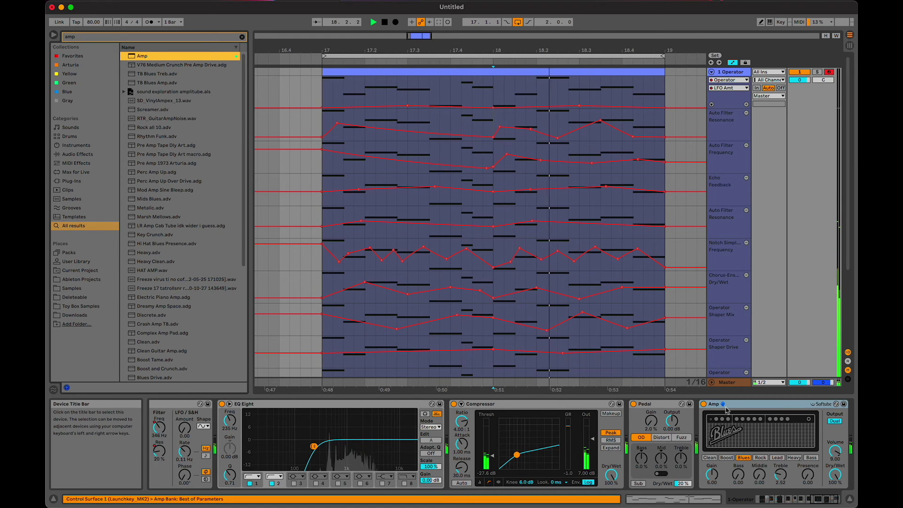
{"action": "left_click_drag", "start_coordinate": [726, 410], "coordinate": [263, 431]}
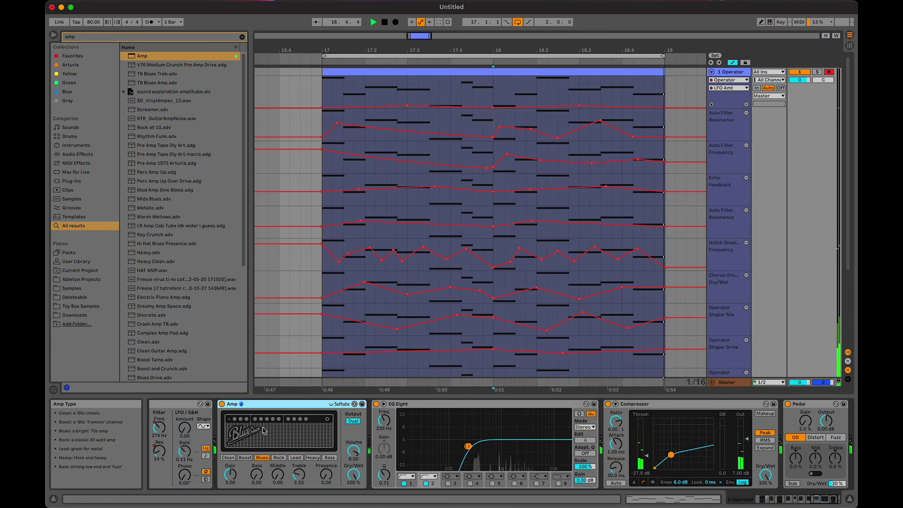
Step: Find Algo Vrb II.adg in the browser, insert it after Echo in the device chain, and play the loop
{"action": "key", "text": "super+f"}
{"action": "type", "text": "algo"}
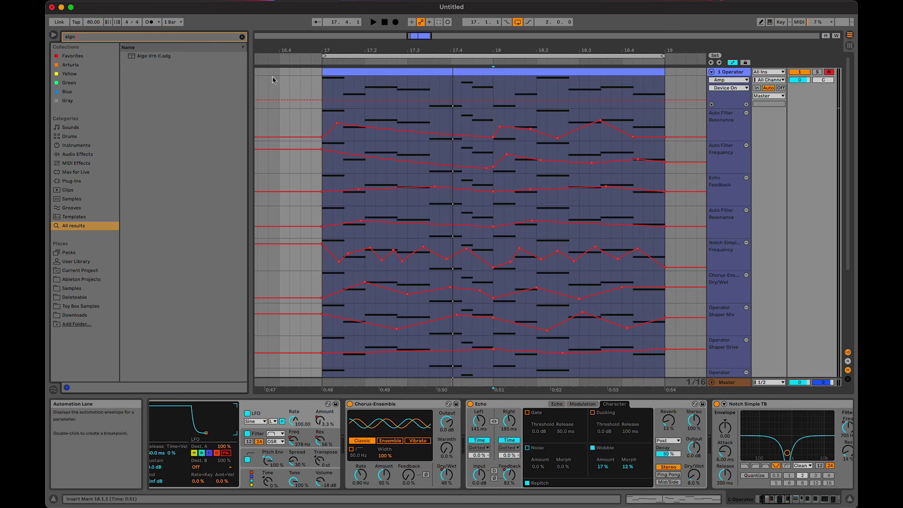
{"action": "left_click_drag", "start_coordinate": [154, 56], "coordinate": [512, 292]}
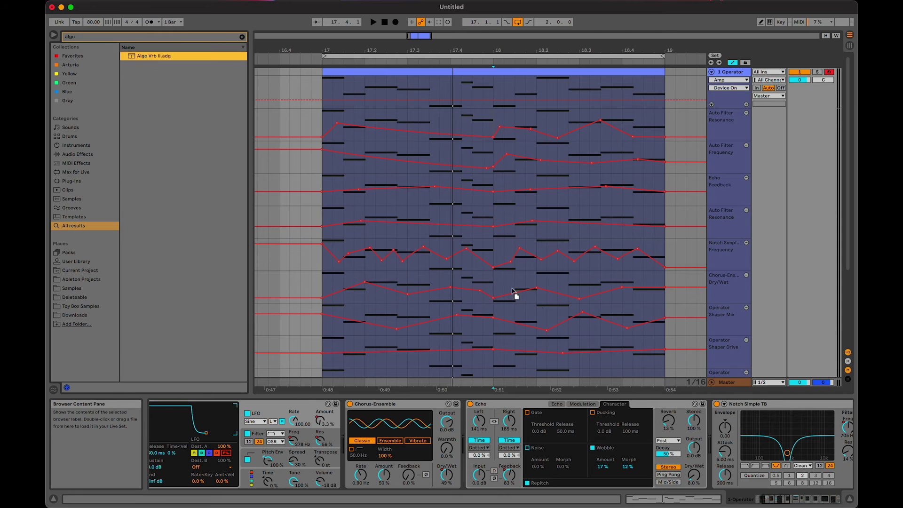
{"action": "left_click_drag", "start_coordinate": [727, 382], "coordinate": [727, 382]}
{"action": "key", "text": "space"}
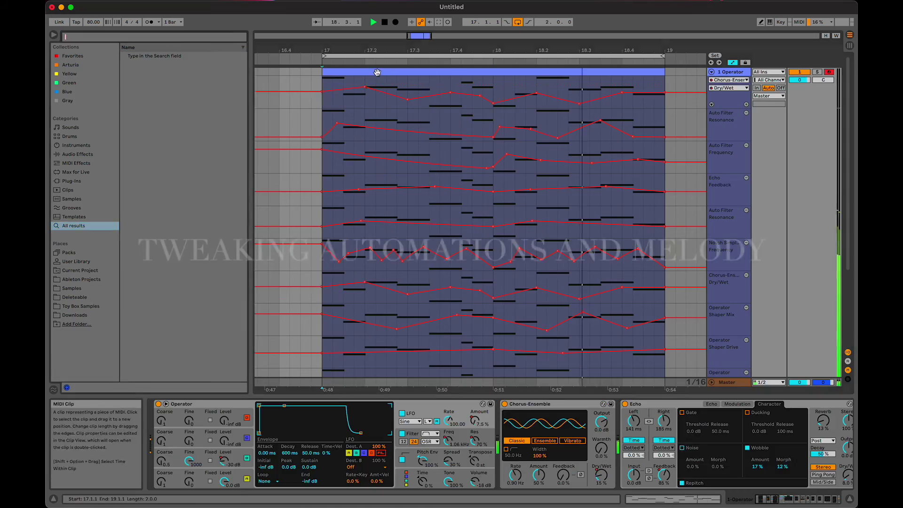
Step: Open the two-bar clip and retune the melody around beat 1.4, lowering the short note to D#3 and the following one to F3
{"action": "double_click", "coordinate": [378, 72]}
{"action": "left_click", "coordinate": [427, 276]}
{"action": "key", "text": "Up"}
{"action": "key", "text": "Up"}
{"action": "left_click", "coordinate": [523, 240]}
{"action": "key", "text": "Down"}
{"action": "key", "text": "Down"}
{"action": "key", "text": "Down"}
{"action": "key", "text": "Down"}
{"action": "key", "text": "Down"}
{"action": "left_click", "coordinate": [549, 265]}
{"action": "key", "text": "Down"}
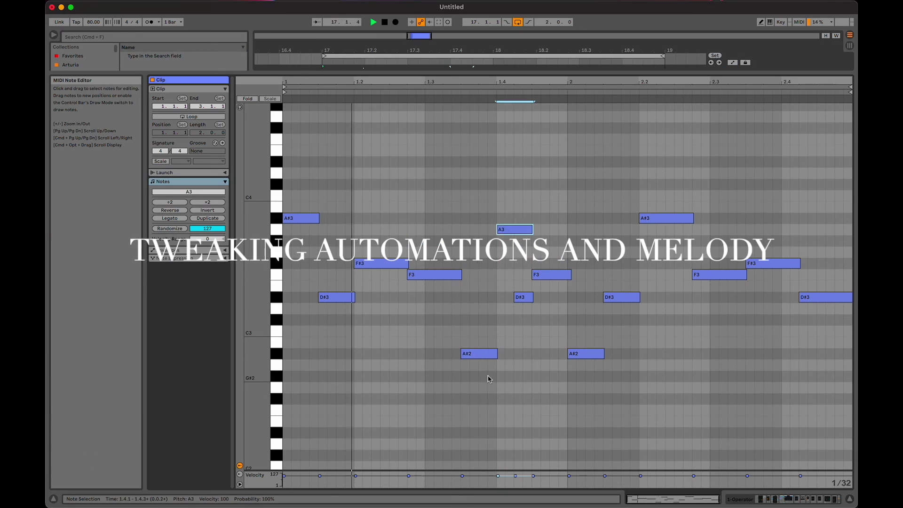
{"action": "left_click", "coordinate": [583, 354]}
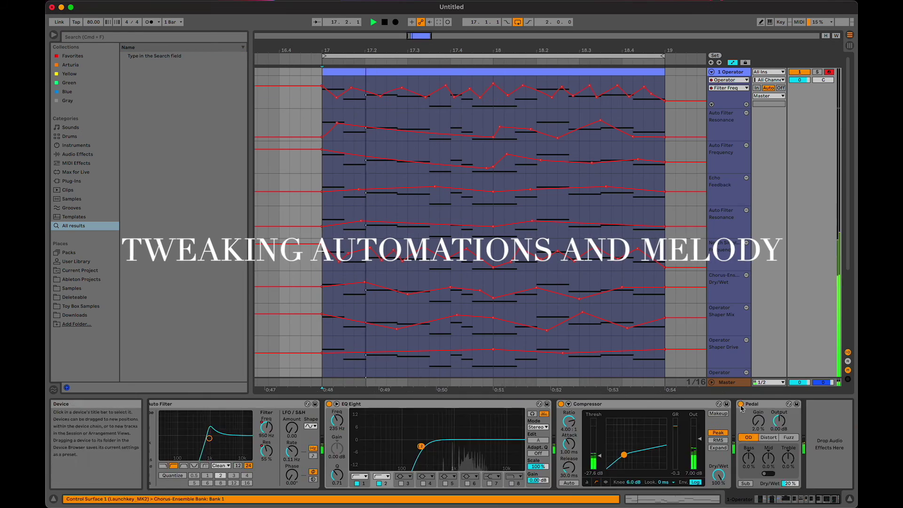
Step: Hide the automation lanes and enable Echo's filter, with the high-pass at 189 Hz and an adjusted low-pass
{"action": "scroll", "coordinate": [483, 460], "scroll_direction": "right", "scroll_amount": 10}
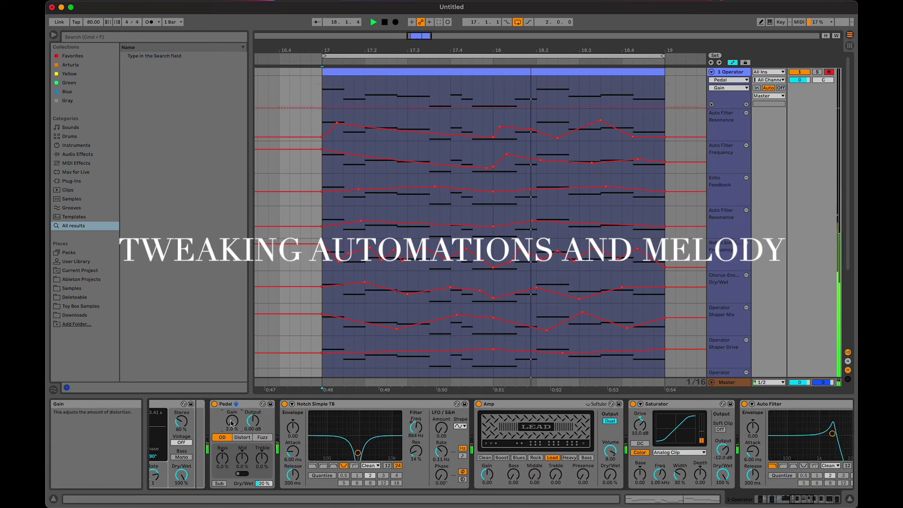
{"action": "key", "text": "a"}
{"action": "left_click", "coordinate": [633, 405]}
{"action": "left_click", "coordinate": [604, 483]}
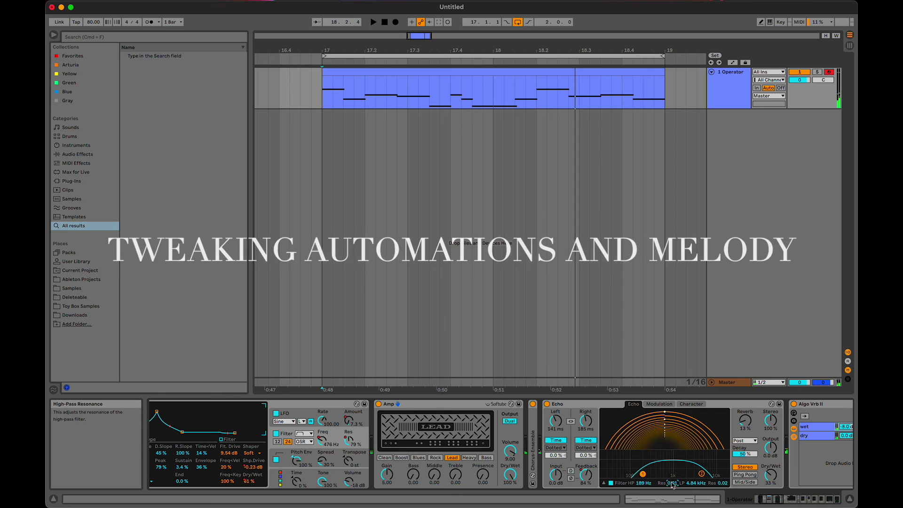
{"action": "left_click", "coordinate": [692, 484]}
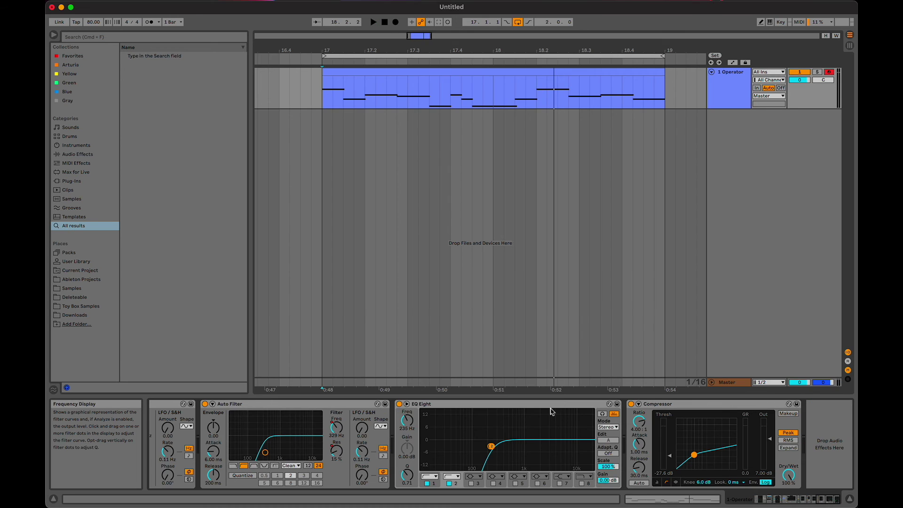
Step: Save the Live Set in a new folder as "lead juicy automation filters trappy vibe"
{"action": "key", "text": "super+s"}
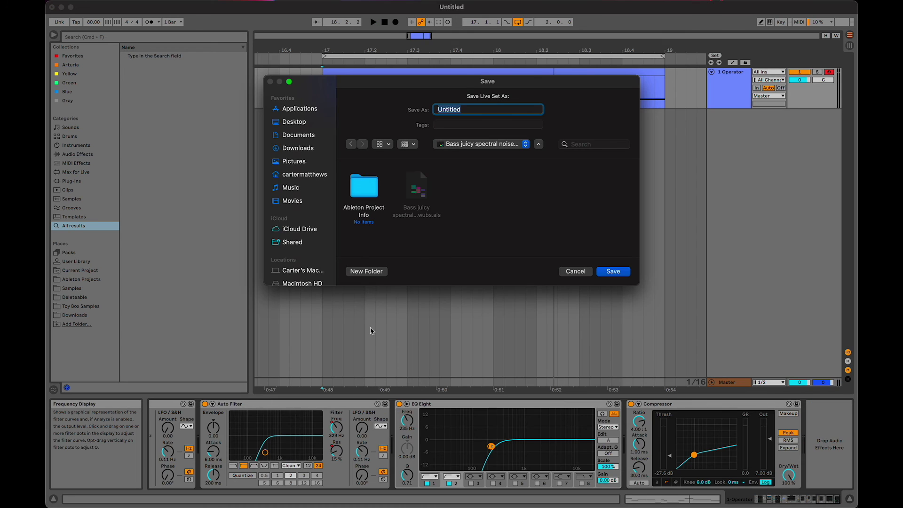
{"action": "left_click", "coordinate": [366, 271]}
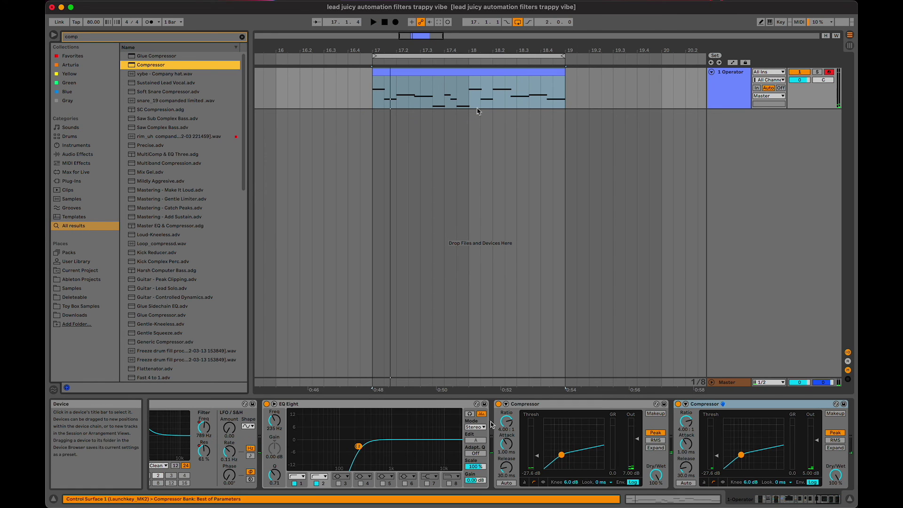
Step: Play the clip and adjust the threshold of the second Compressor at the end of the chain
{"action": "key", "text": "space"}
{"action": "left_click_drag", "start_coordinate": [717, 455], "coordinate": [717, 454]}
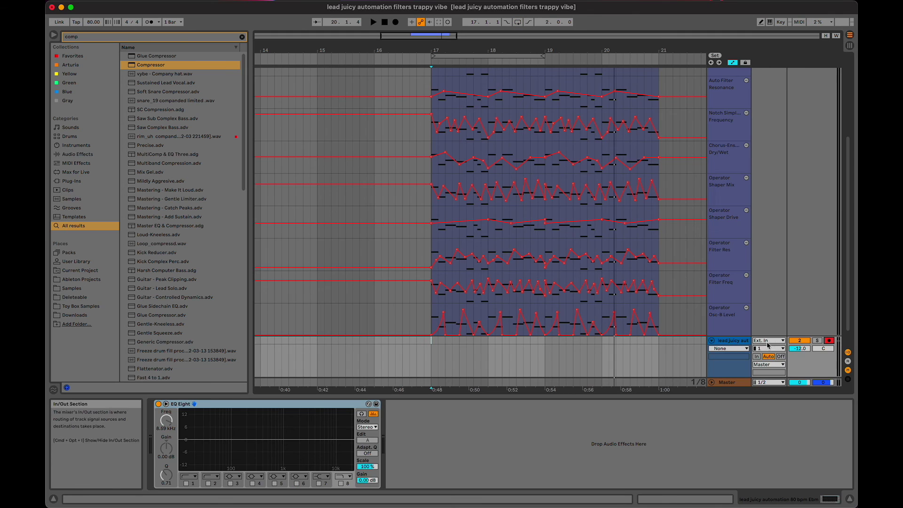
Step: Set the audio track's input to Resampling and deactivate the track
{"action": "left_click", "coordinate": [768, 341]}
{"action": "left_click", "coordinate": [767, 363]}
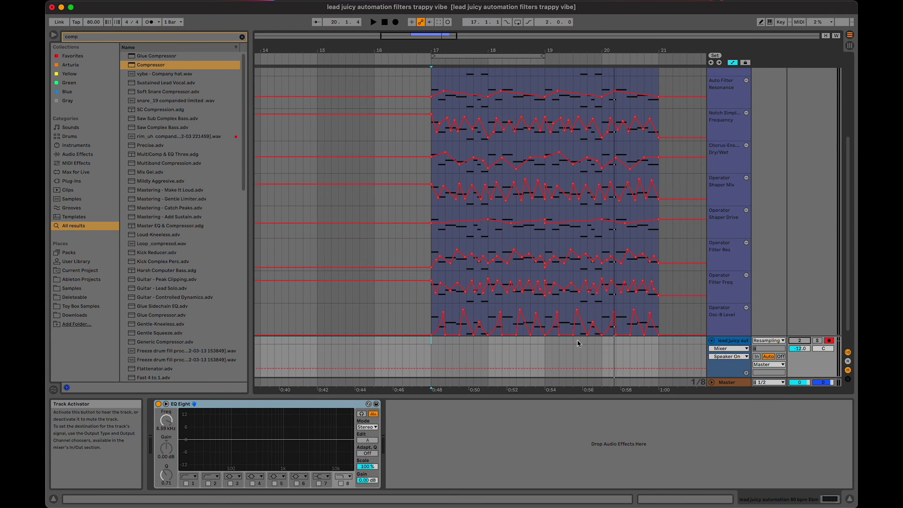